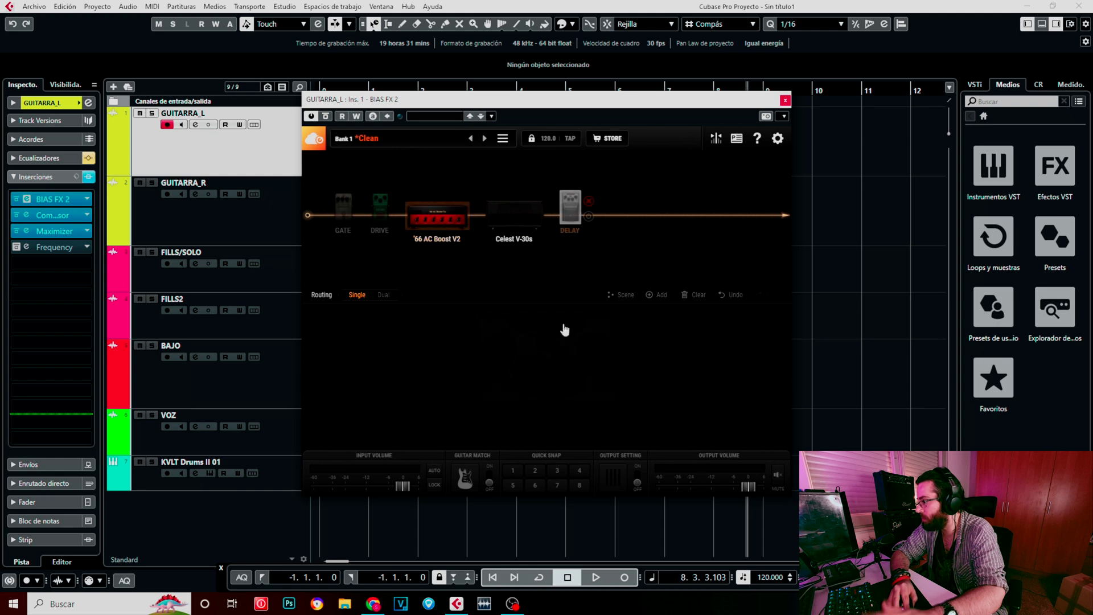
Display the '66 AC Boost V2 amp and examine the global output settings, including the output mode, EQ and global controls
left_click(441, 216)
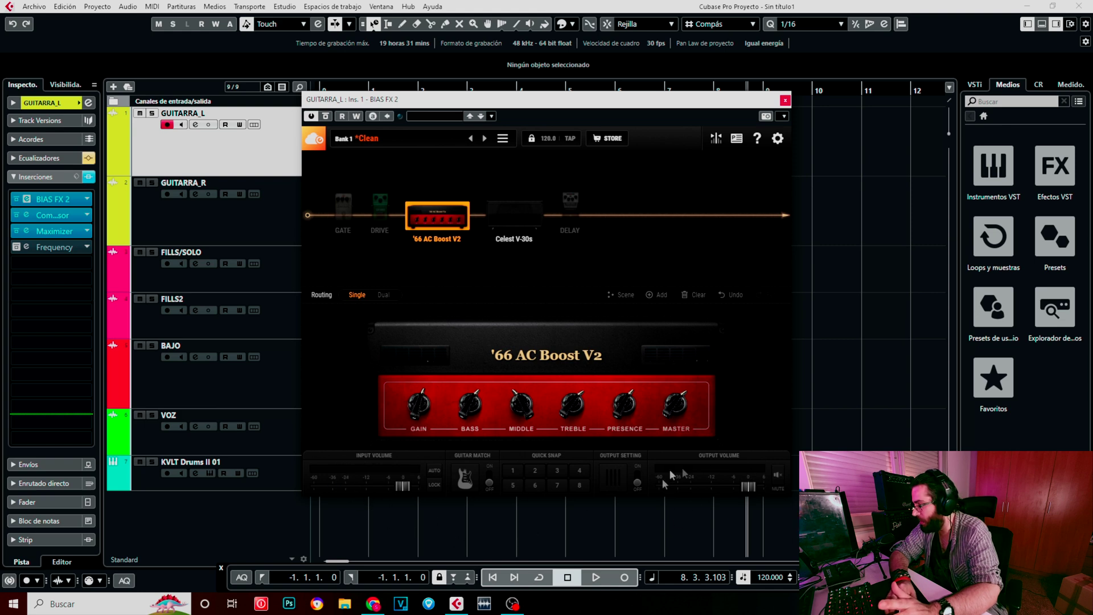
left_click(620, 481)
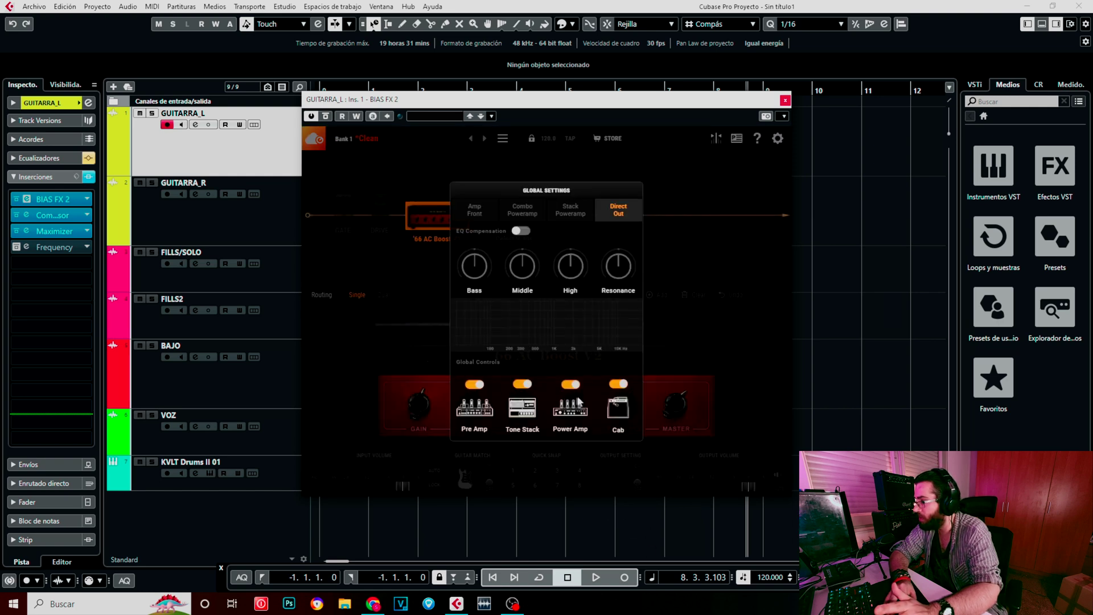
left_click(716, 272)
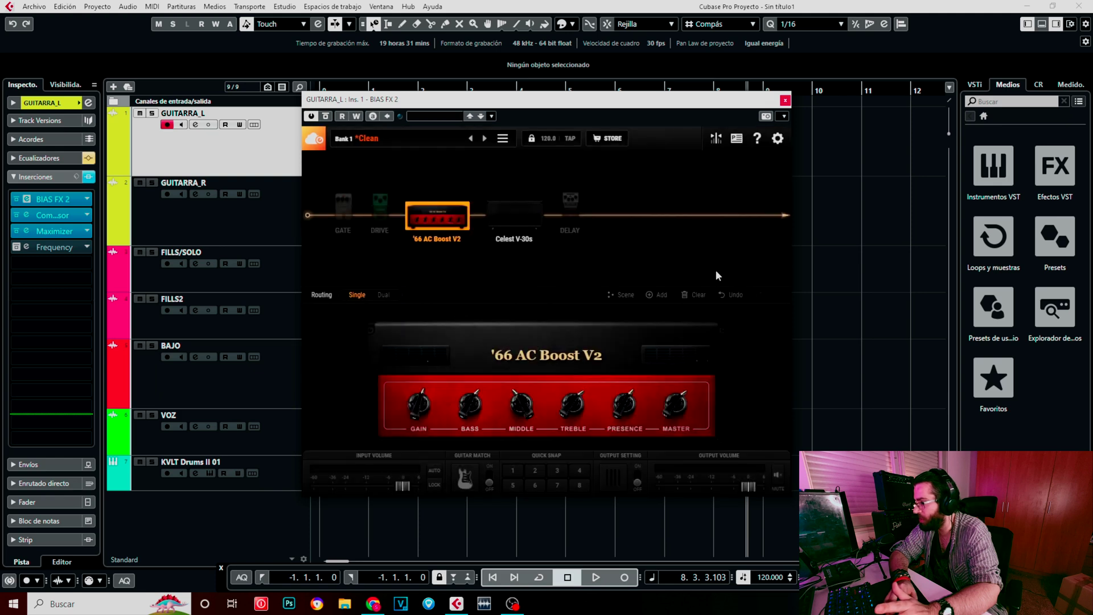
left_click(626, 469)
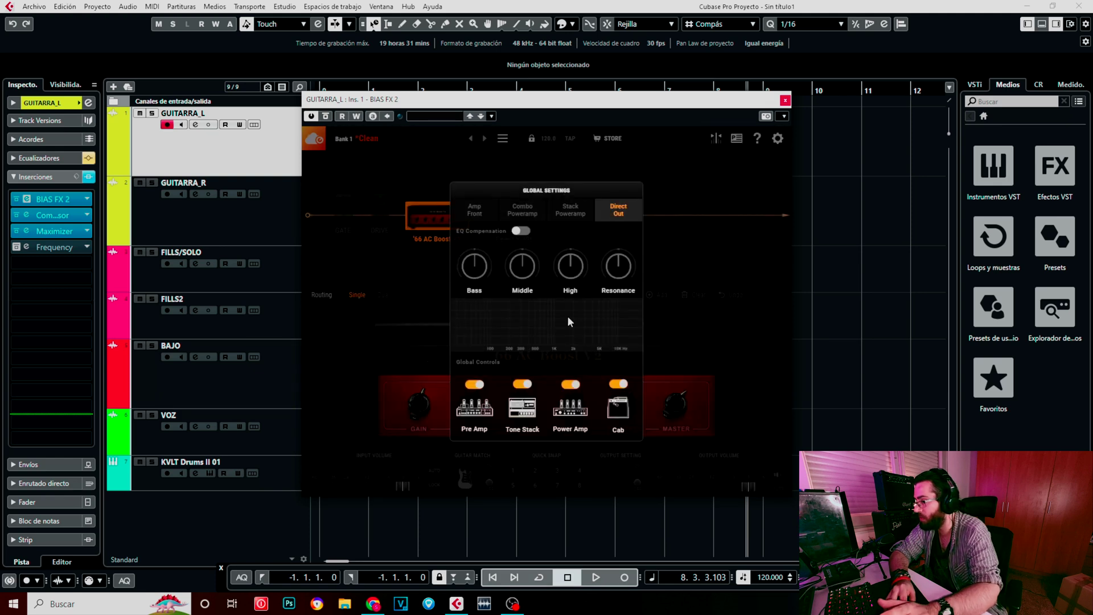
left_click(697, 266)
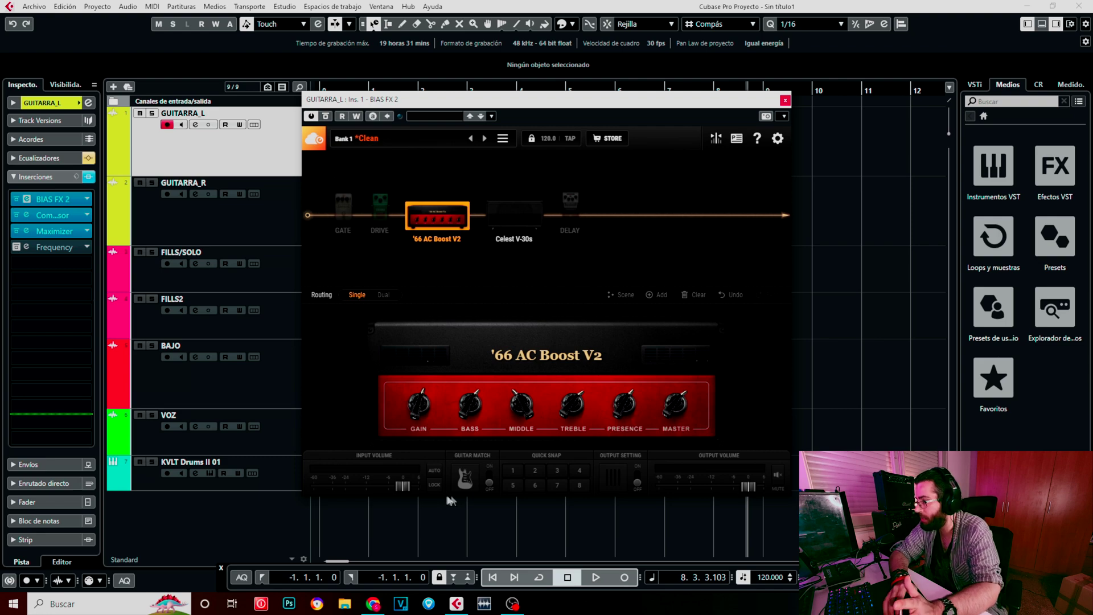
Examine the Guitar Match target guitars and their settings, then close Guitar Match
left_click(464, 479)
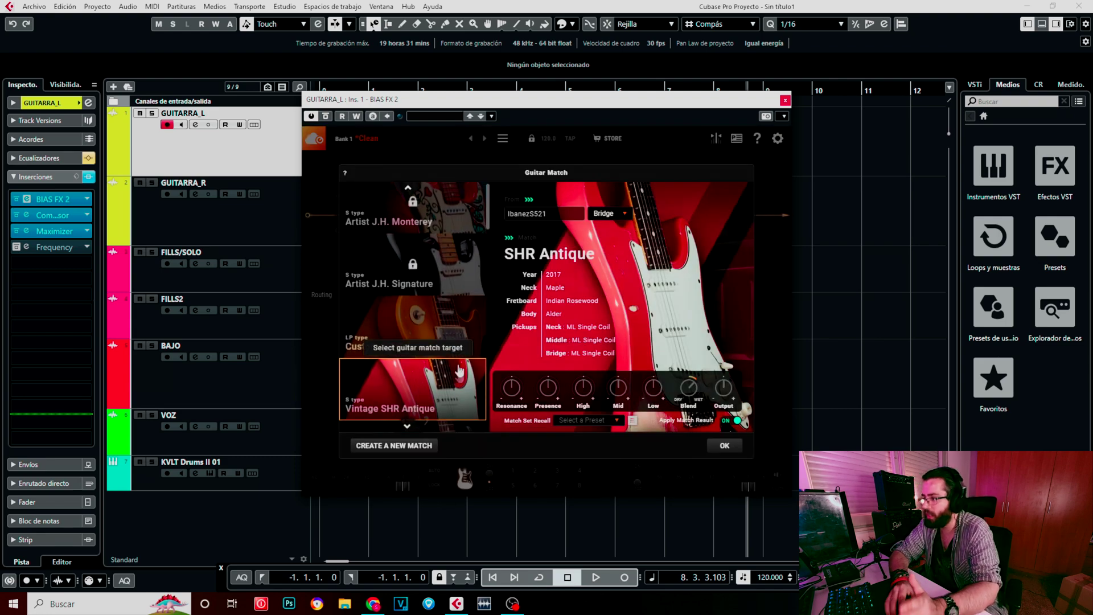
scroll(412, 336, "down", 1)
scroll(412, 334, "up", 1)
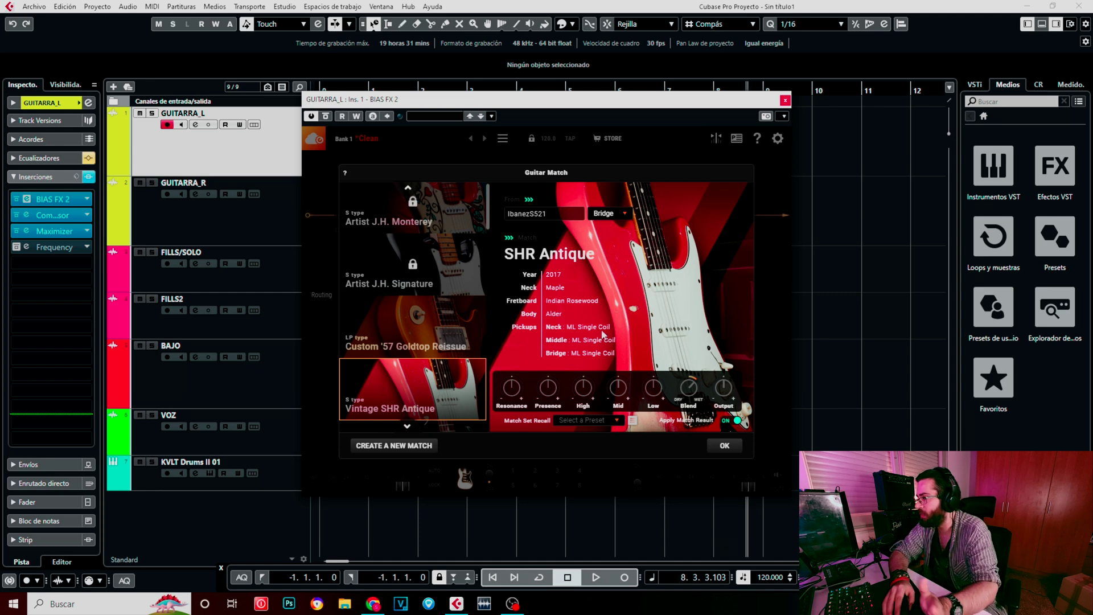
left_click(776, 178)
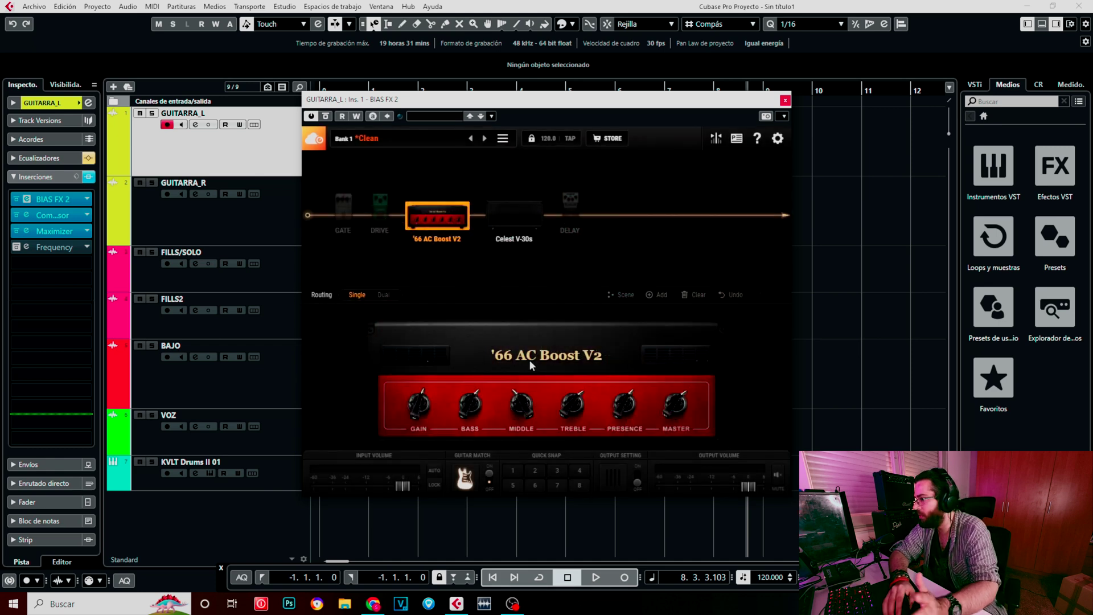
Inspect the controls of the Gate pedal, the Drive pedal and the amp in the signal chain
left_click(348, 202)
left_click(379, 205)
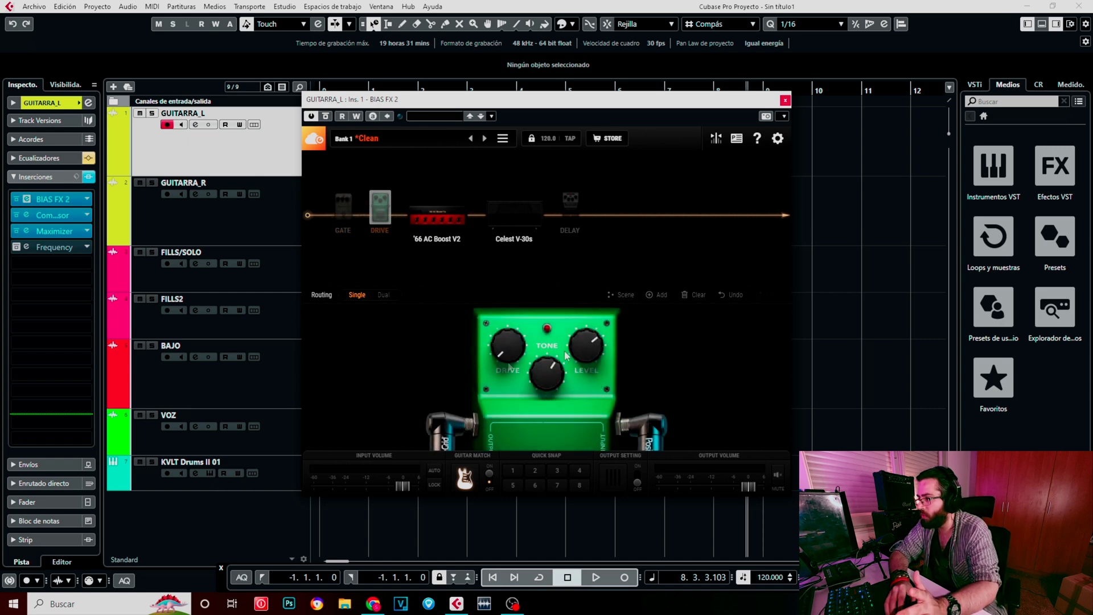
left_click(349, 223)
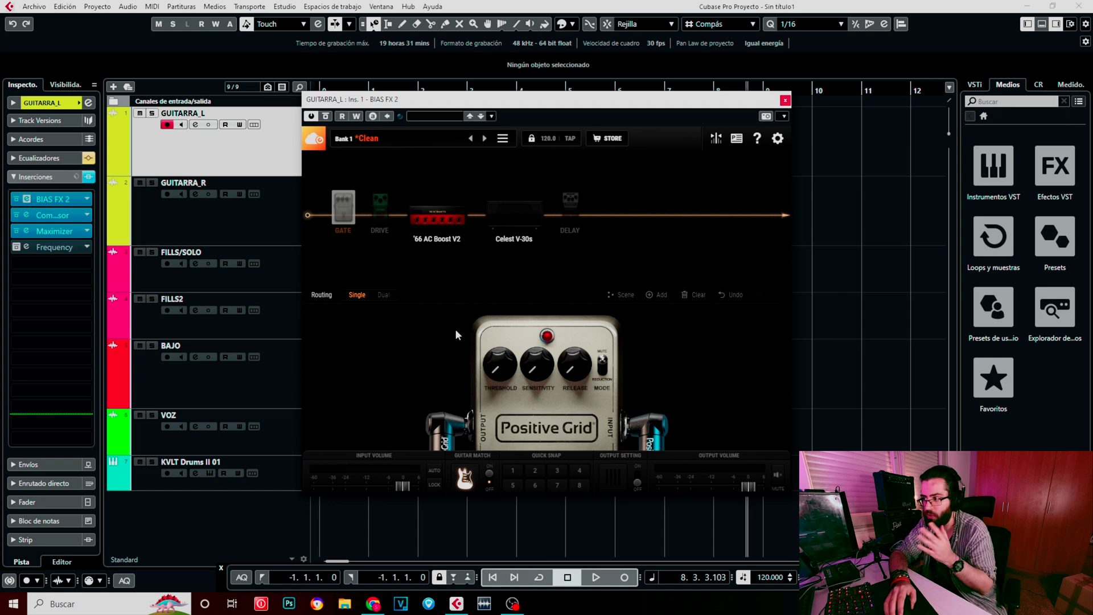
left_click(381, 208)
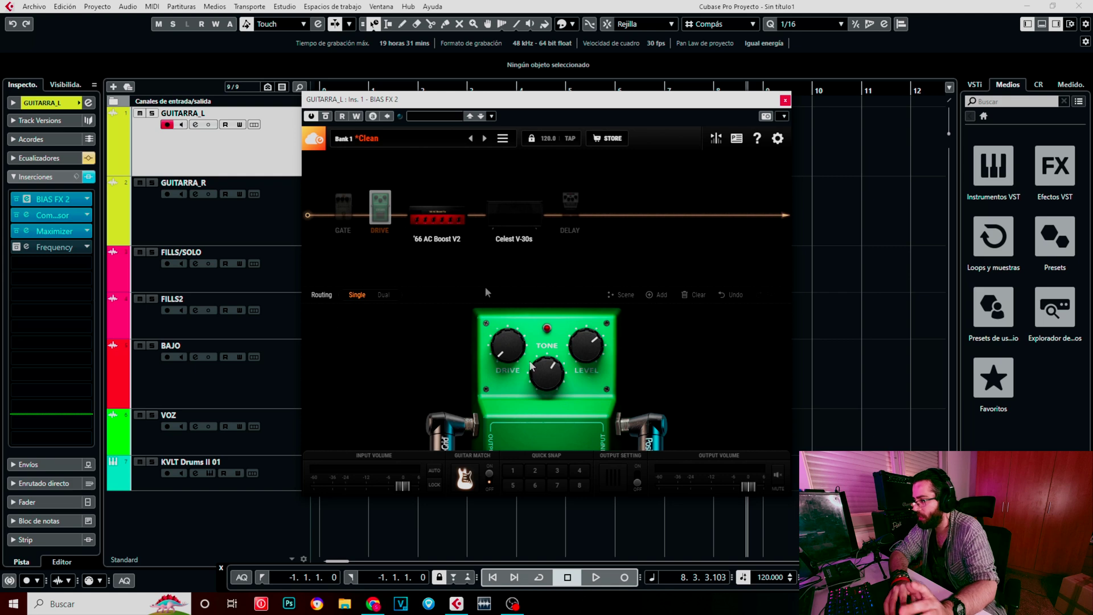
left_click(438, 217)
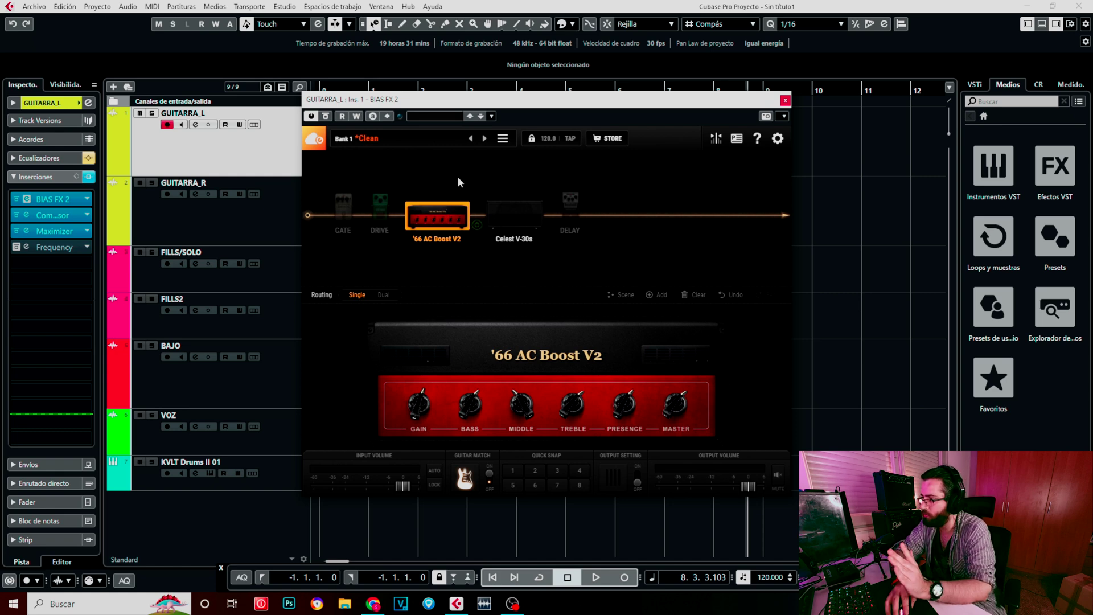
Look through the factory low-gain and crunch amps and replace the '66 AC Boost V2 with the '76 Jazz Combo
right_click(450, 211)
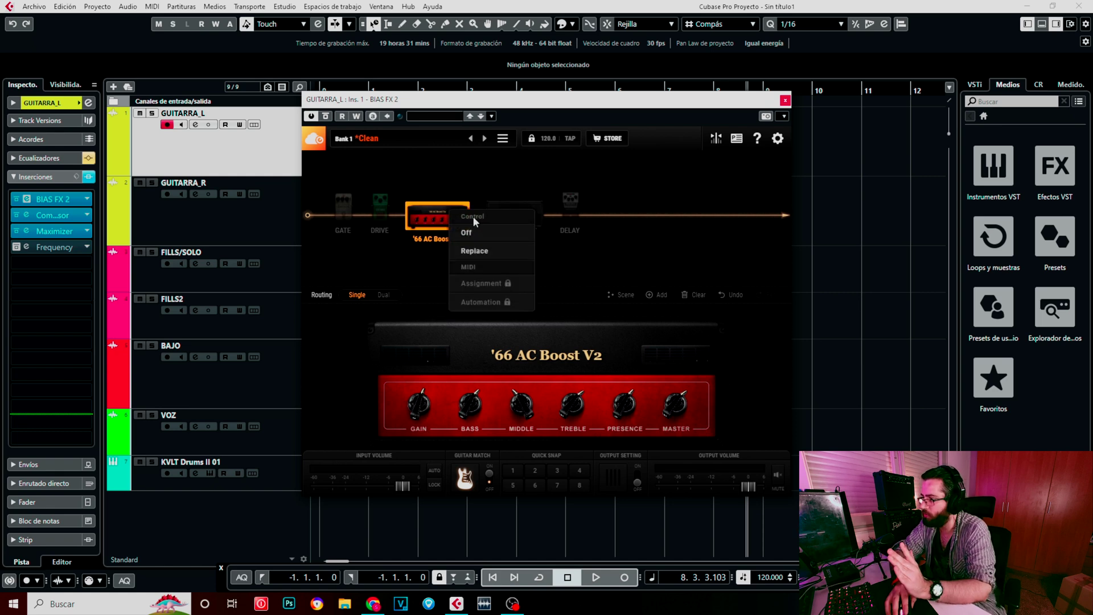
left_click(477, 251)
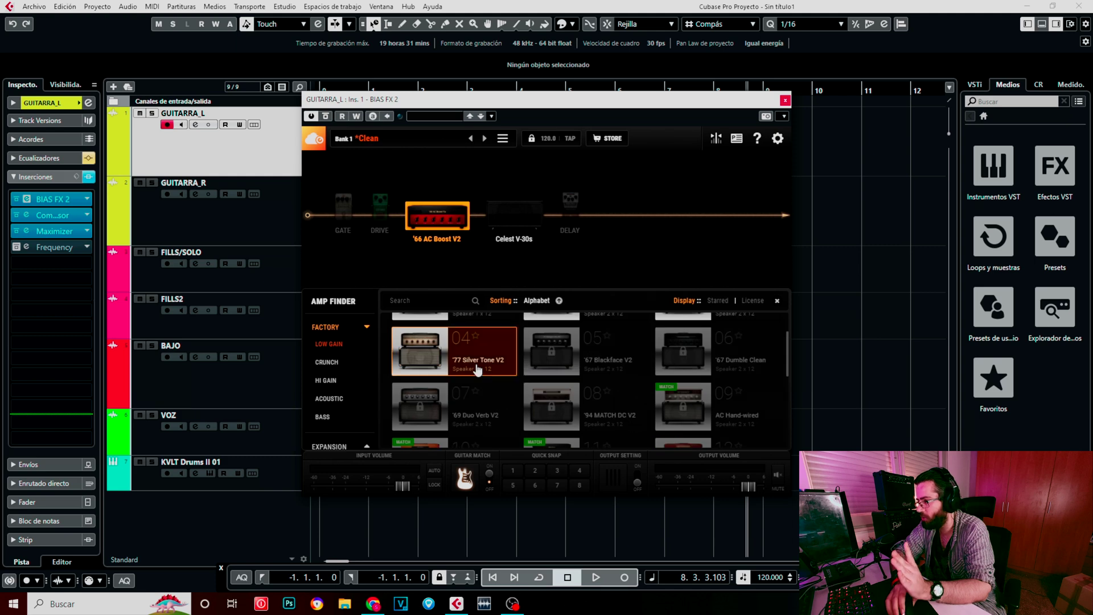
scroll(478, 370, "down", 1)
scroll(495, 370, "up", 1)
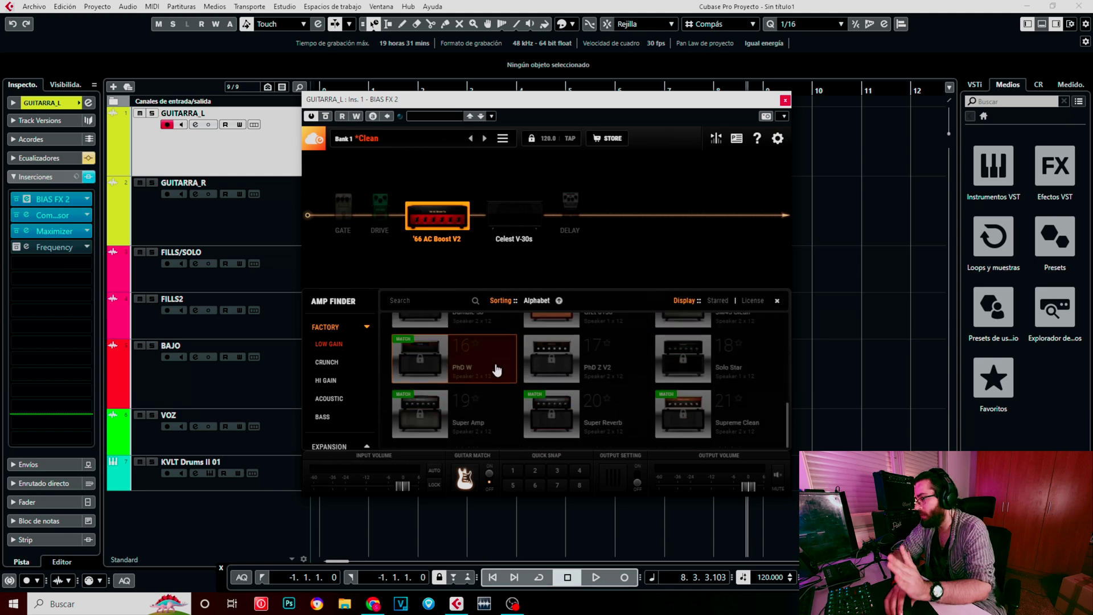
scroll(516, 387, "up", 2)
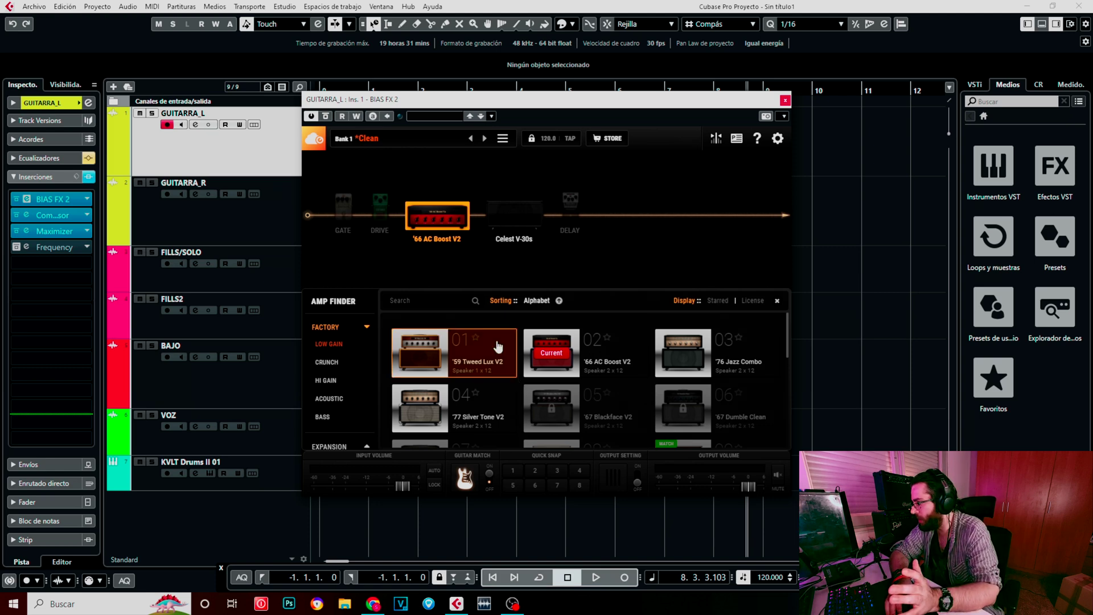
scroll(564, 358, "down", 3)
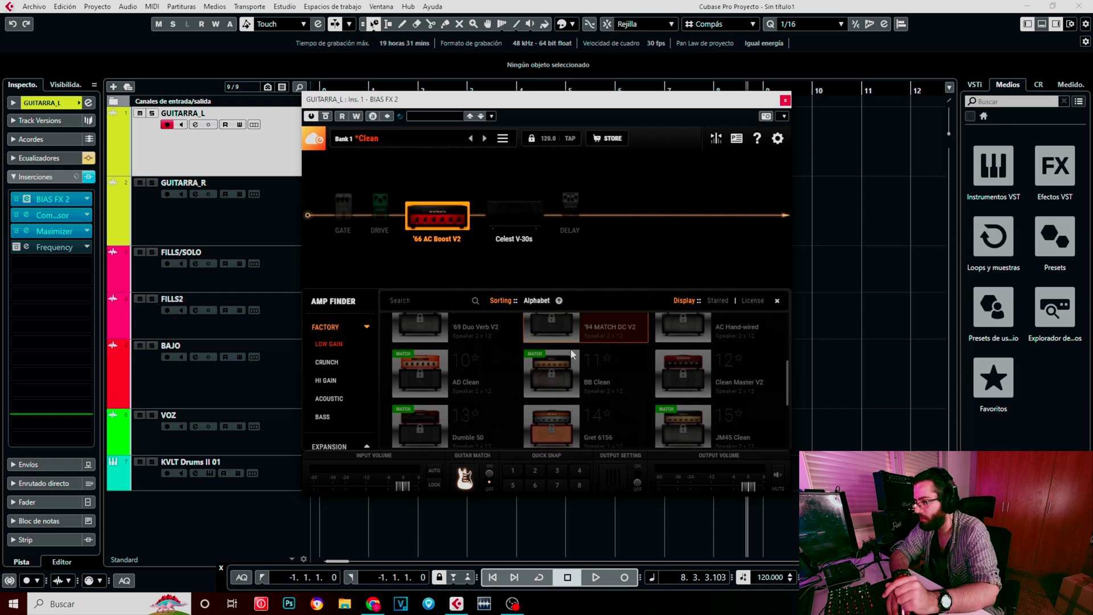
left_click(333, 362)
scroll(542, 373, "down", 10)
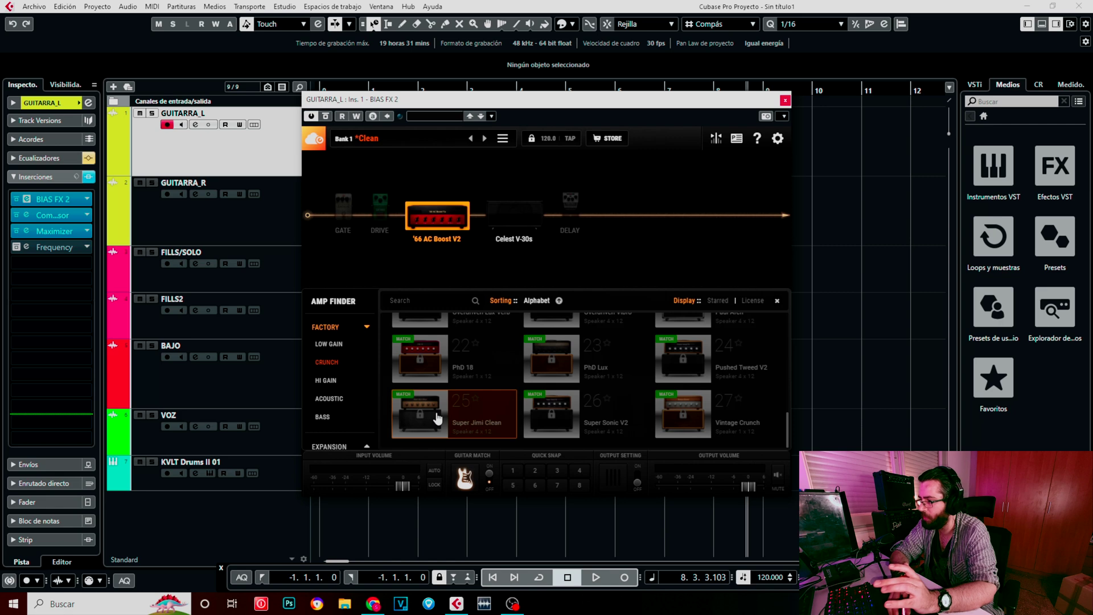
left_click(428, 361)
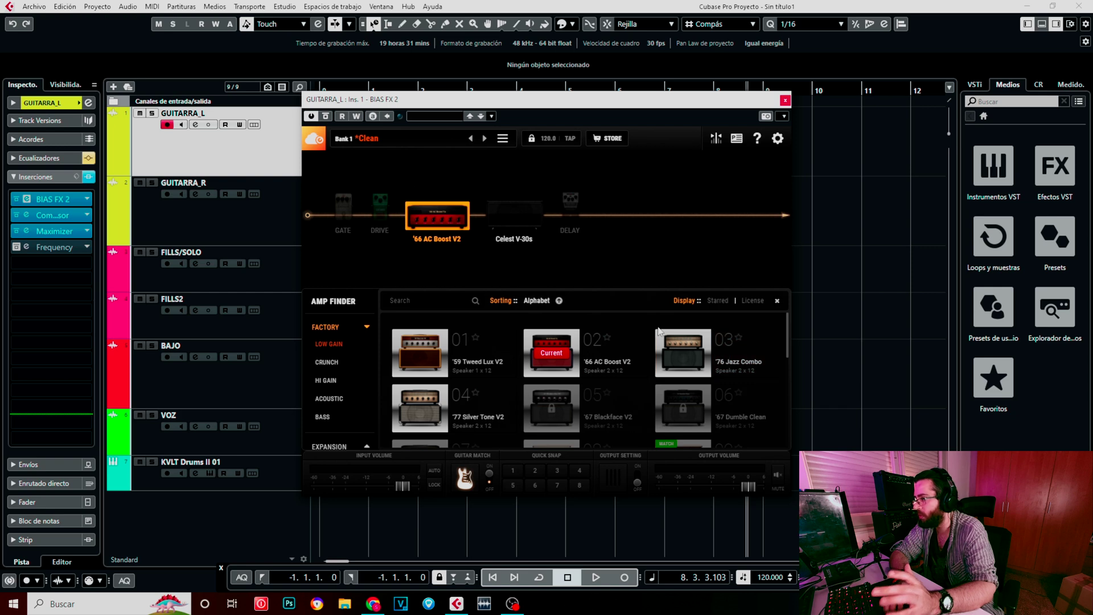
left_click(683, 344)
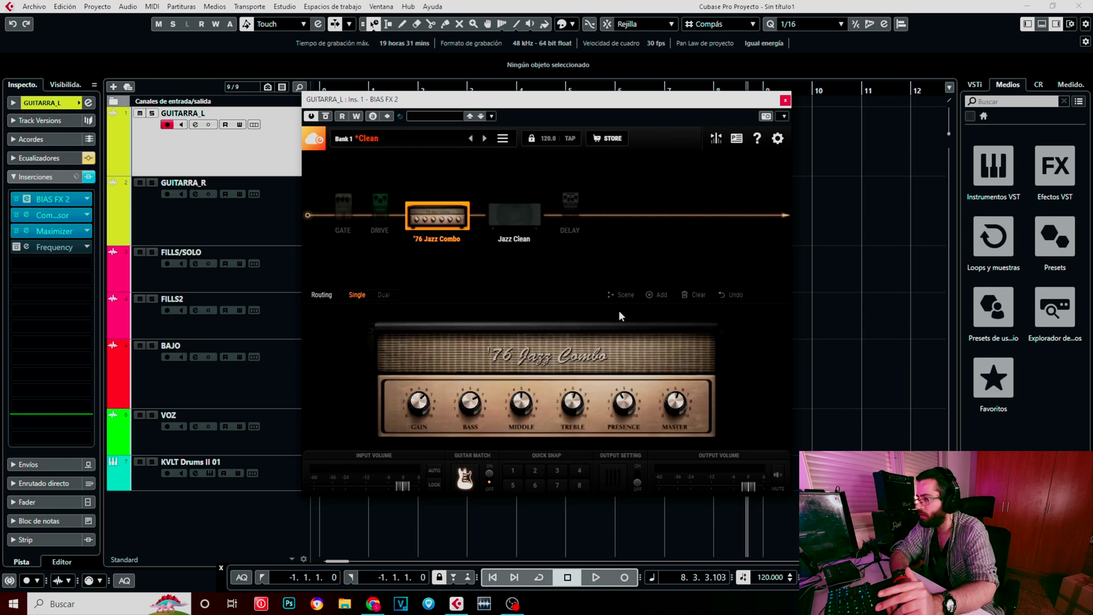
Replace the '76 Jazz Combo amp with the low-gain '66 AC Boost V2
left_click(463, 217)
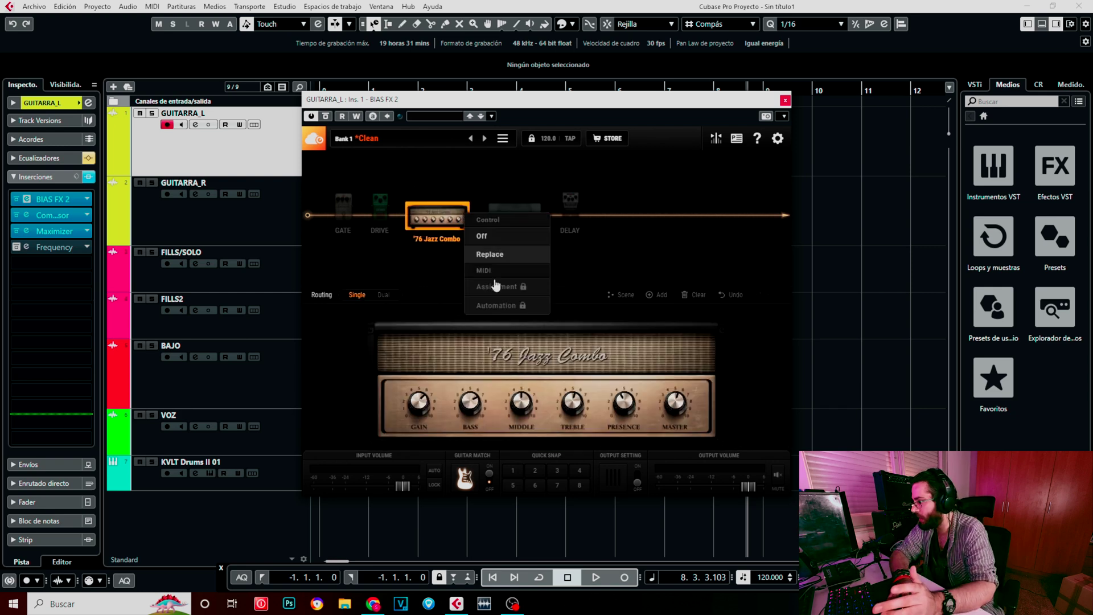
left_click(488, 251)
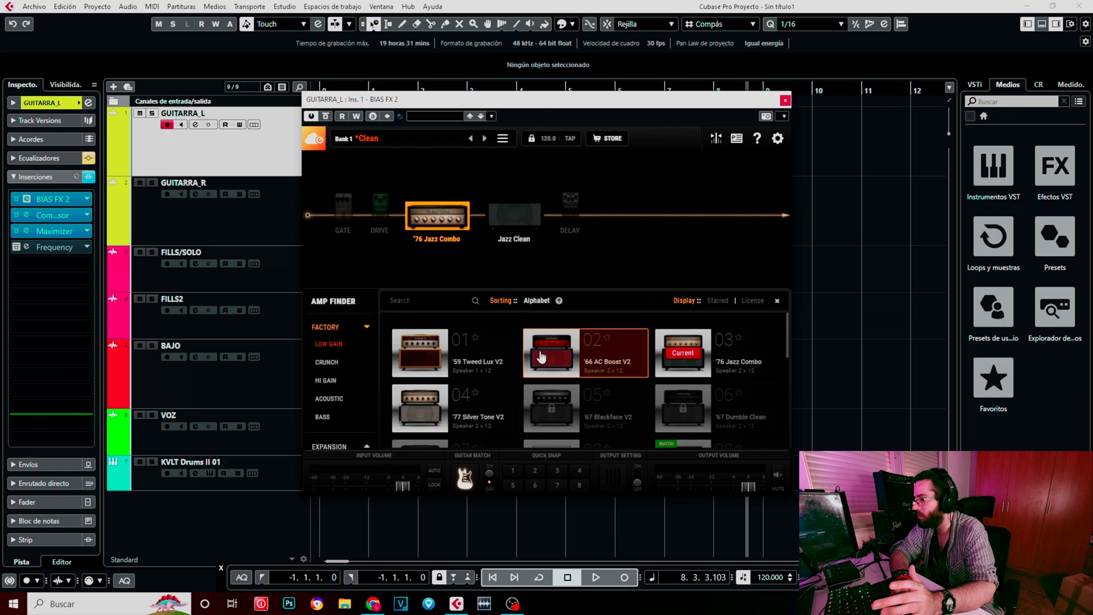
left_click(541, 357)
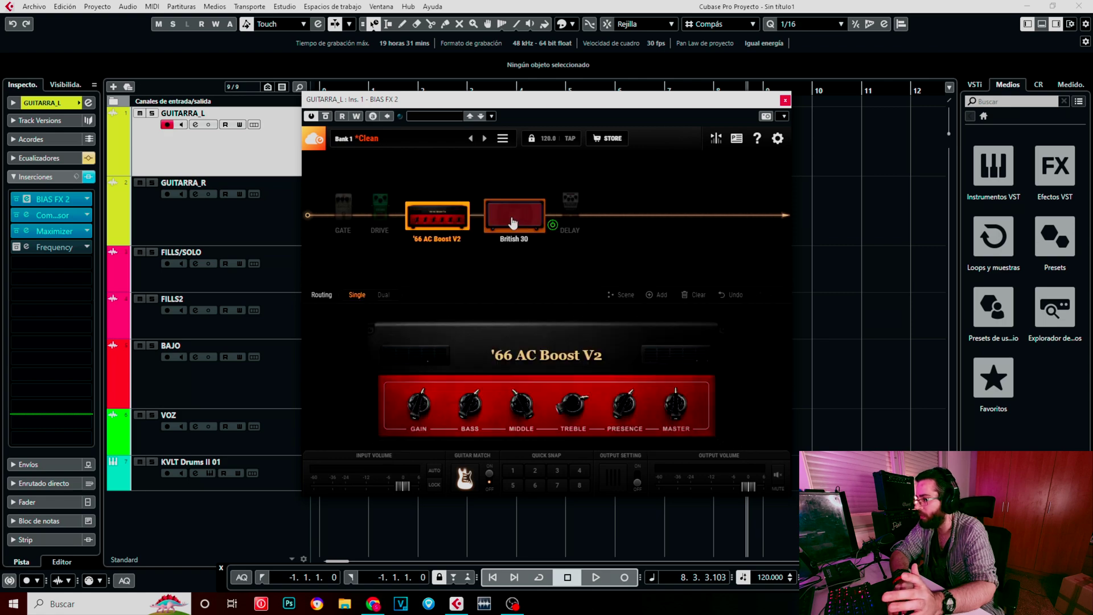
Browse the Acoustic, Bass and BIAS AMP 2 categories in the Amp Finder
double_click(442, 234)
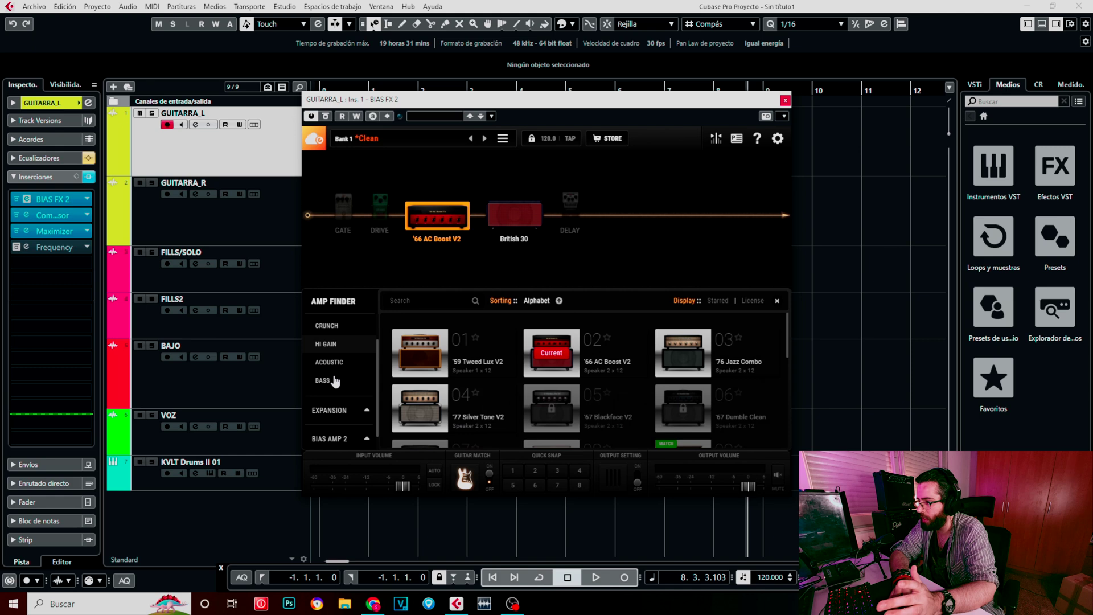
left_click(333, 362)
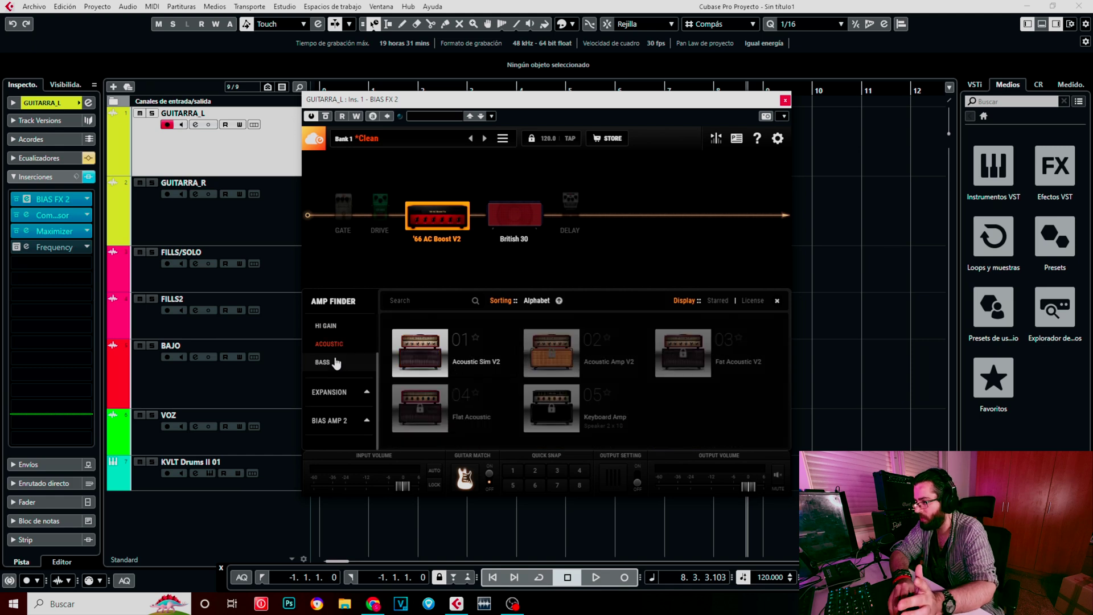
left_click(336, 363)
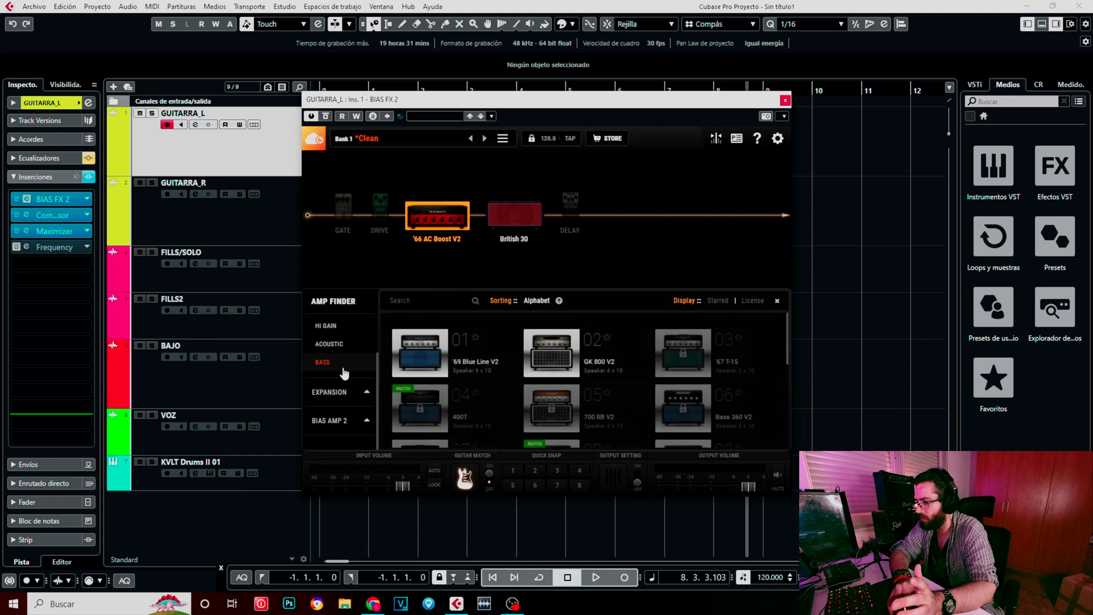
left_click(365, 417)
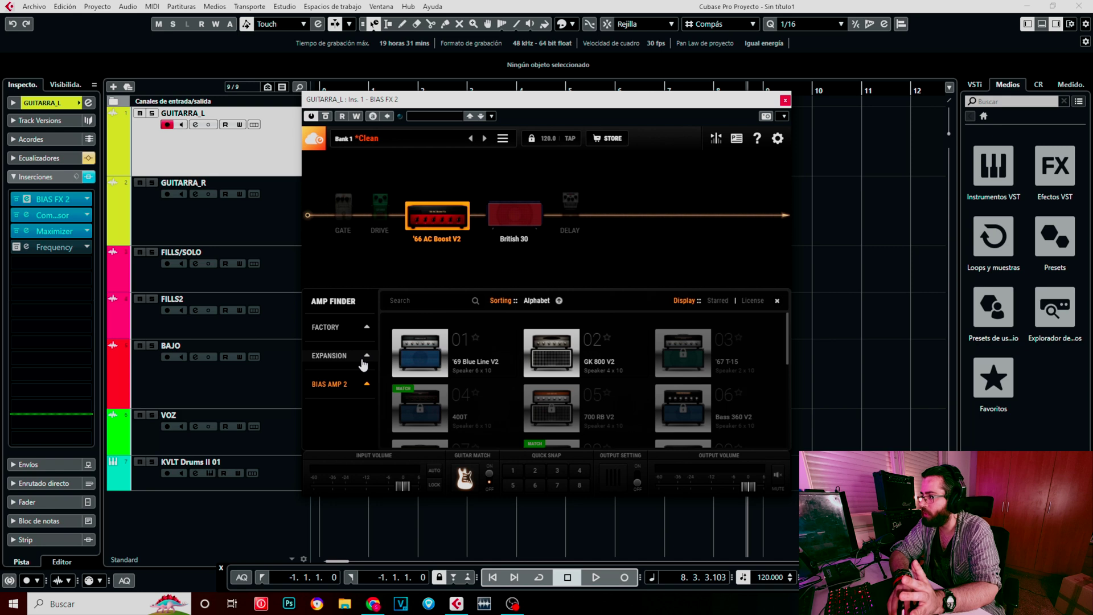
Open the preset browser and look through the presets in the Metal and Insane banks
left_click(437, 216)
left_click(450, 159)
left_click(371, 220)
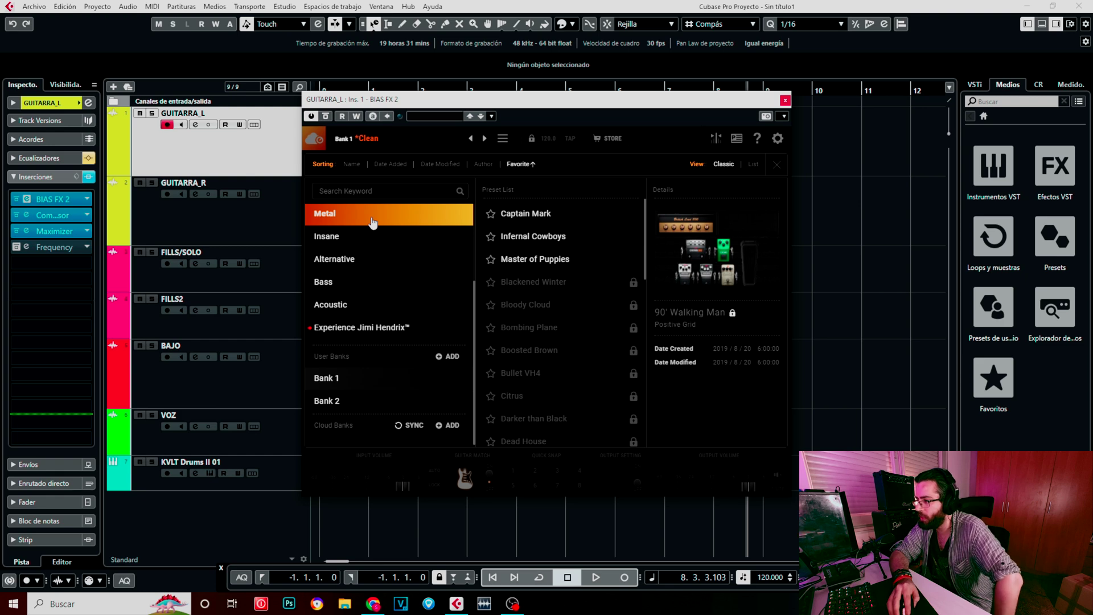
left_click(357, 237)
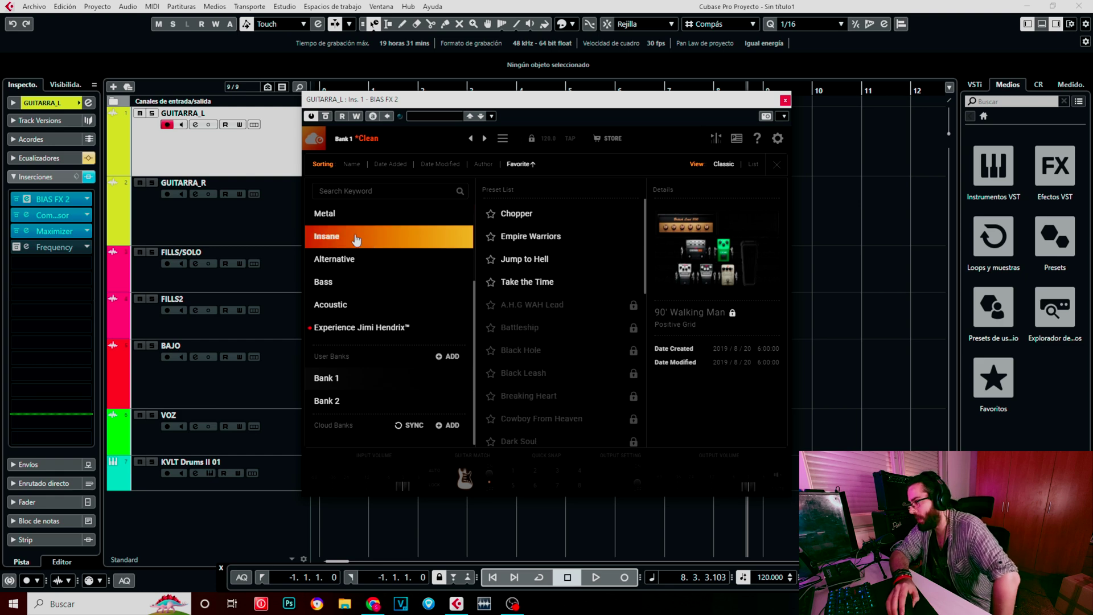
left_click(336, 214)
left_click(538, 323)
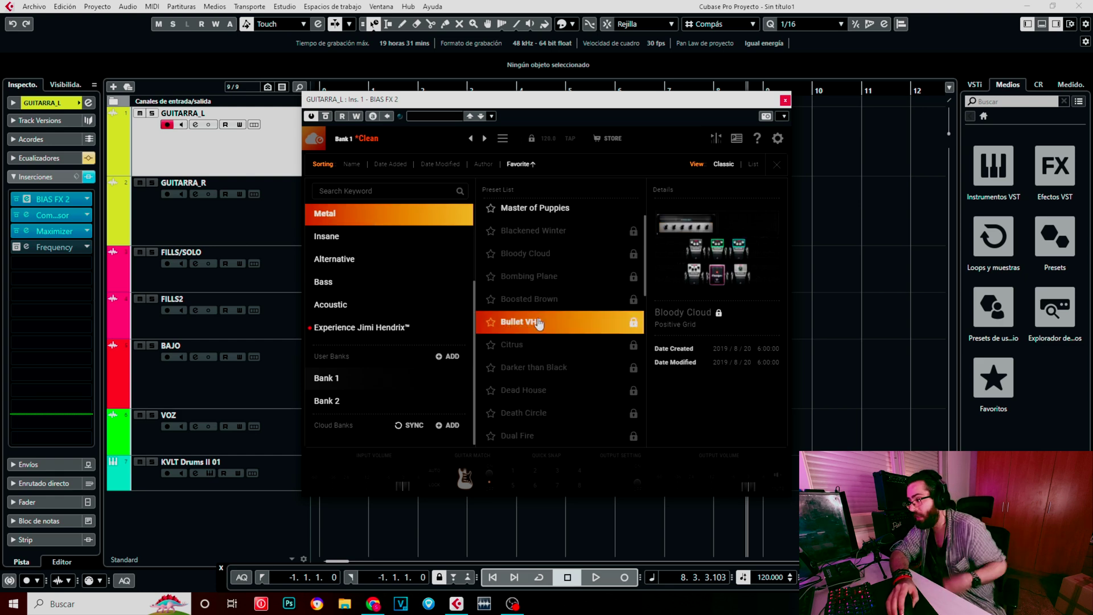
scroll(538, 353, "down", 3)
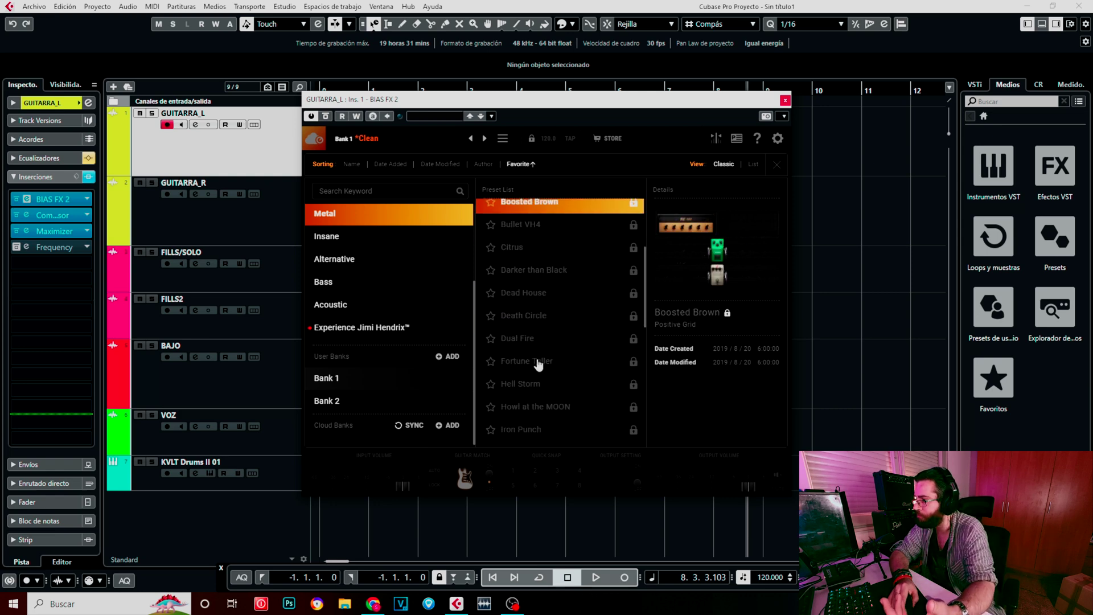
scroll(539, 364, "down", 4)
scroll(538, 367, "up", 10)
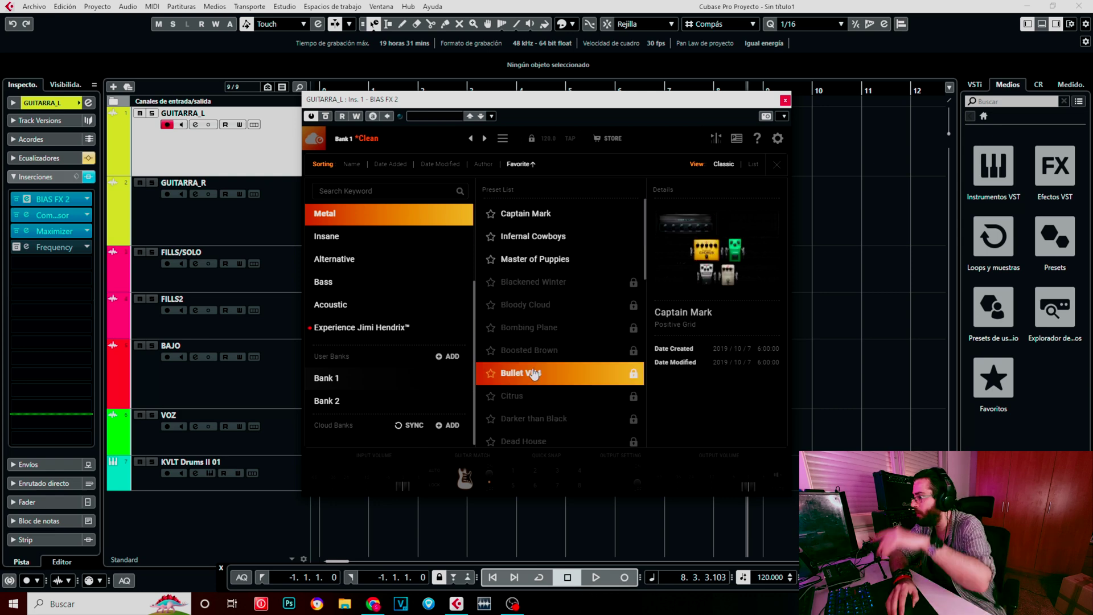
View the signal-chain details of the Bombing Plane, Citrus and Dead House presets in the Metal bank
left_click(535, 326)
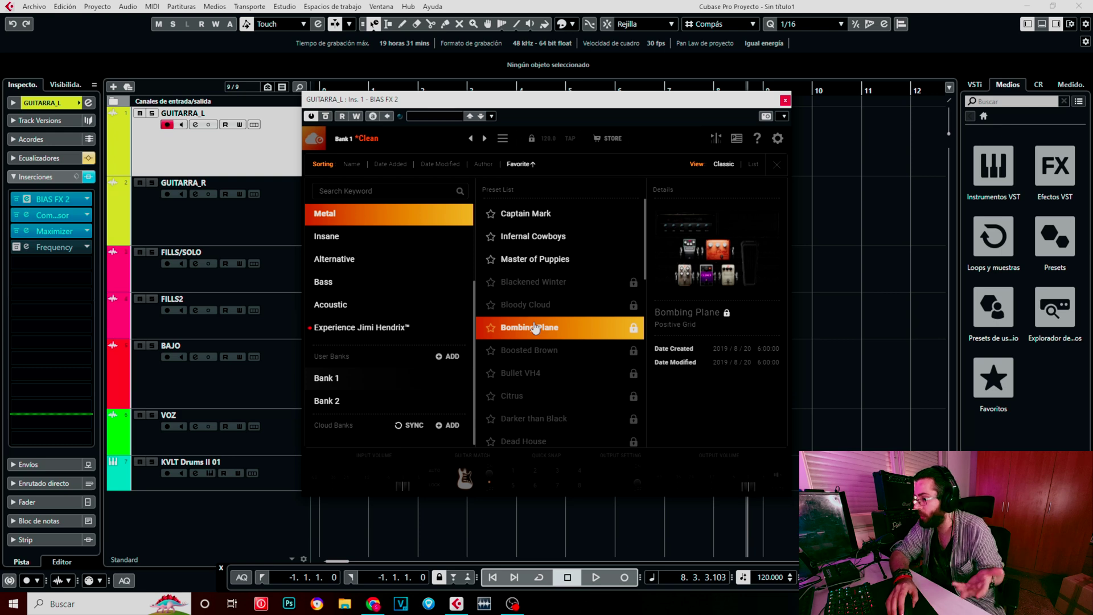
scroll(535, 327, "down", 3)
left_click(535, 328)
scroll(535, 330, "down", 2)
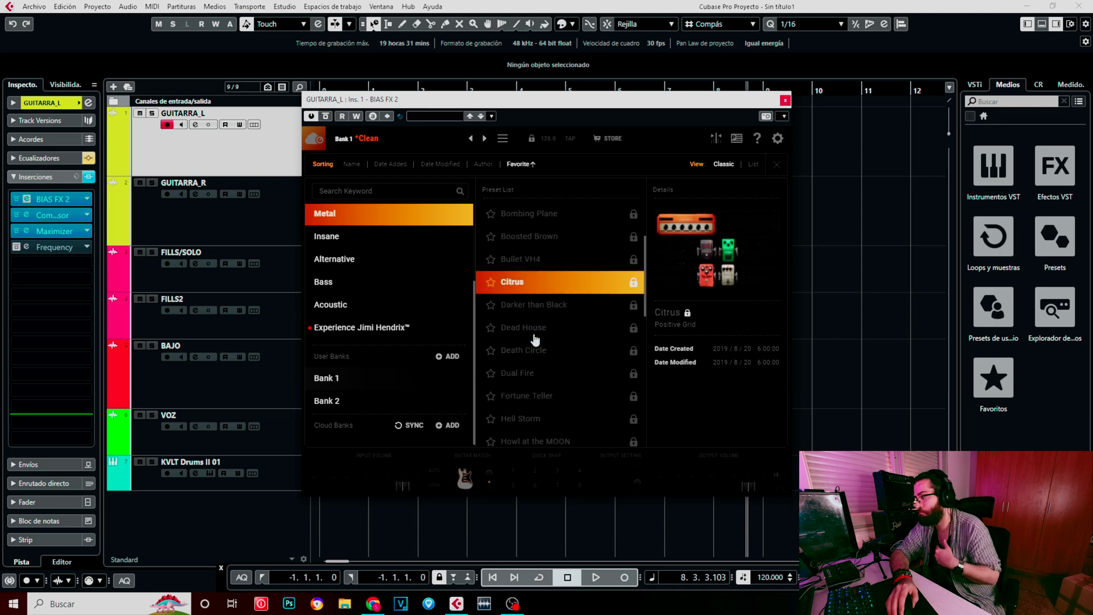
left_click(535, 336)
scroll(535, 340, "down", 2)
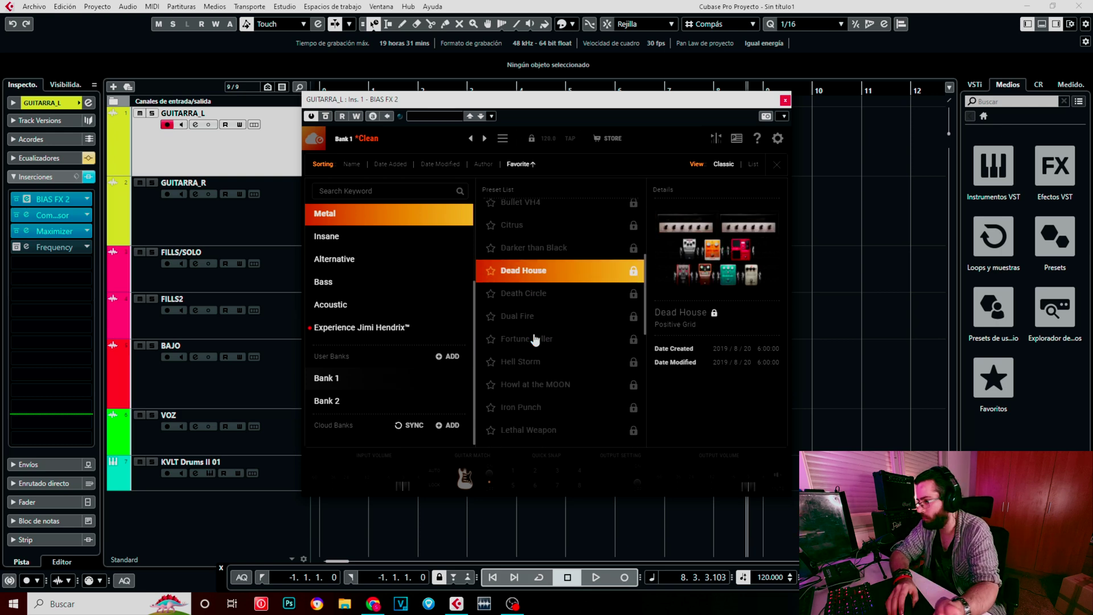
Check the MegaDeath preset in the Metal bank and the contents of Bank 1 and Bank 2, and close the preset browser
scroll(535, 339, "down", 4)
left_click(535, 339)
scroll(535, 338, "down", 2)
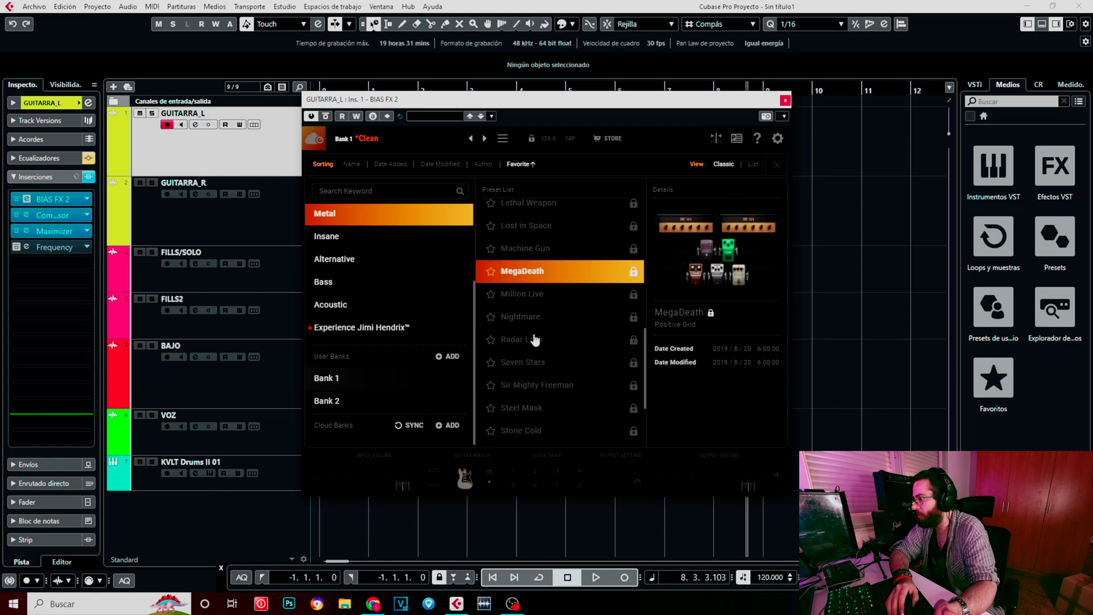
left_click(443, 377)
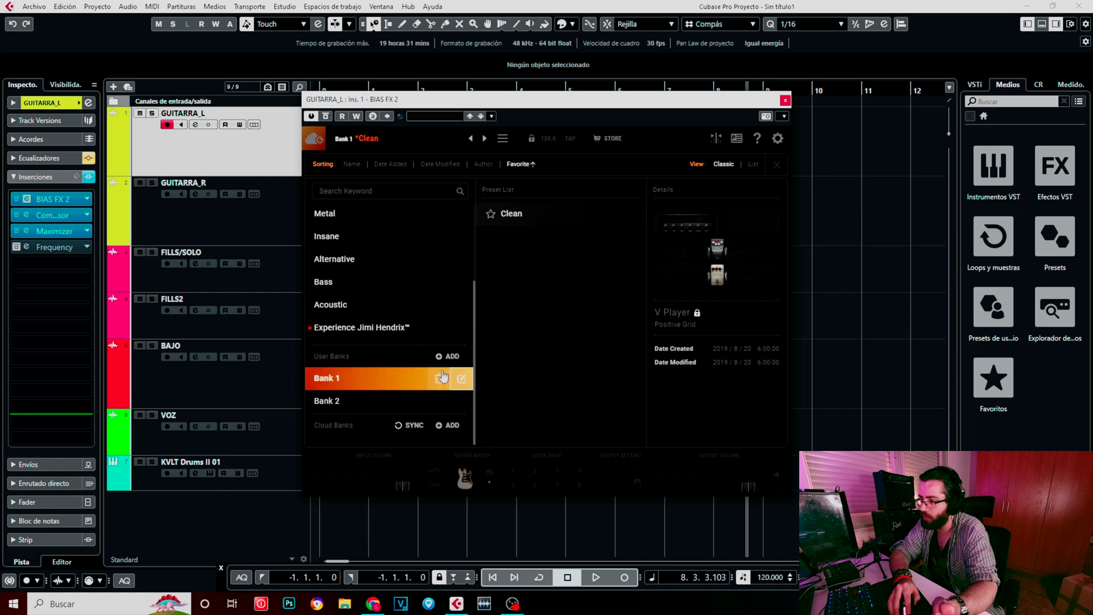
left_click(357, 402)
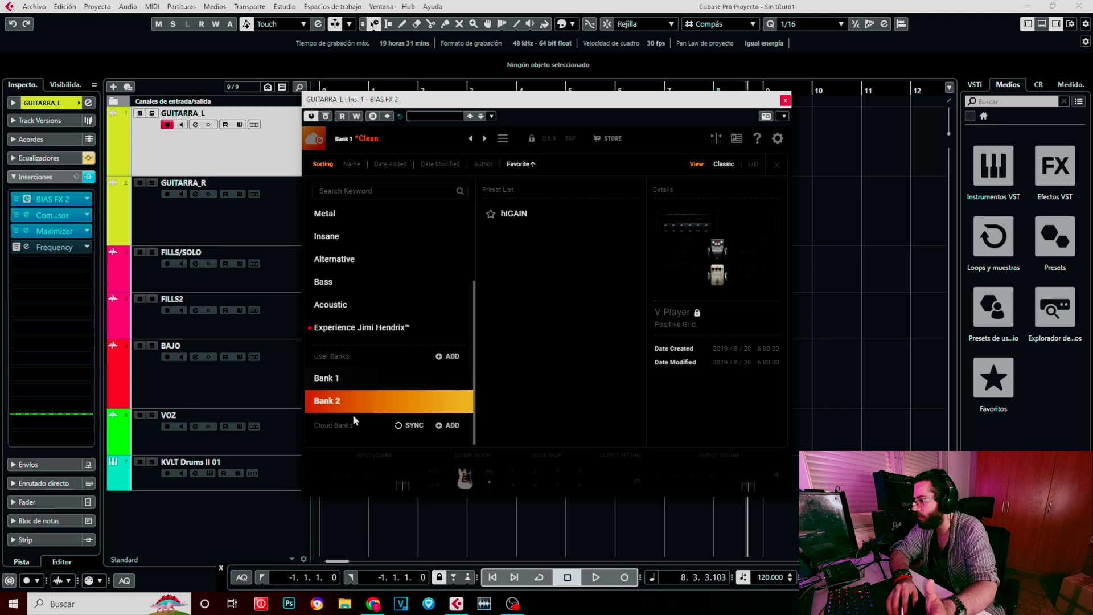
key("Escape")
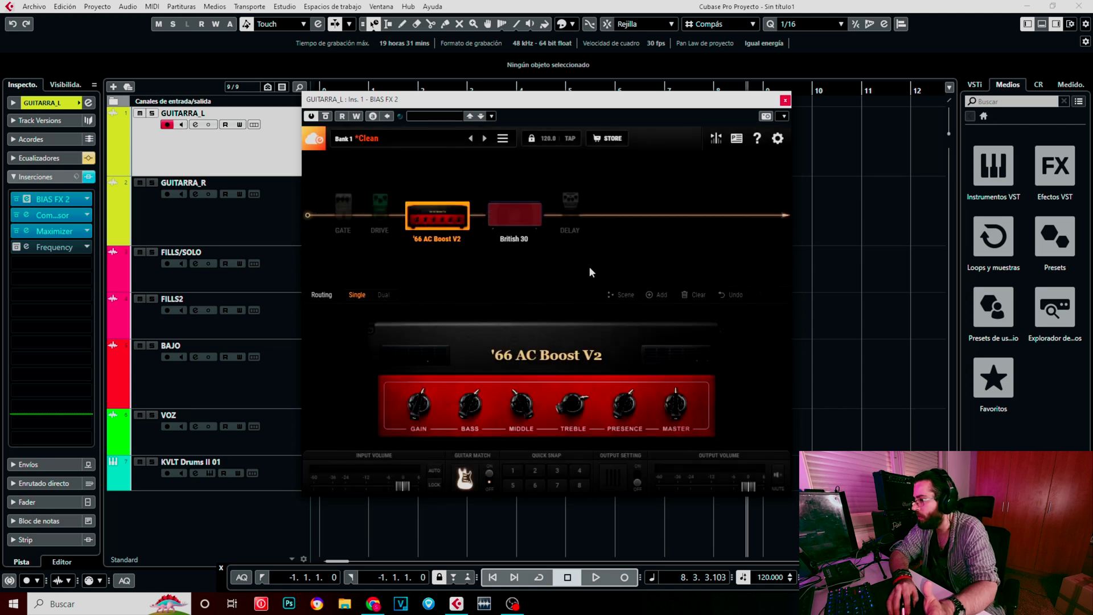
Open the Cab Finder for the British 30 cabinet and browse the 1 Speaker, 4 Speakers and Others categories
right_click(523, 236)
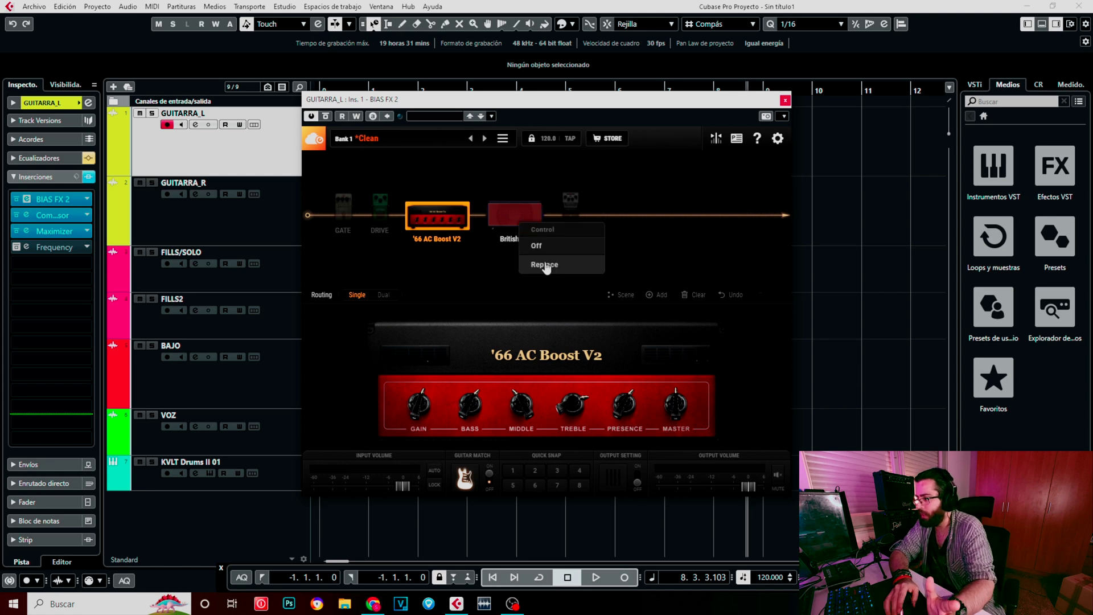
left_click(546, 265)
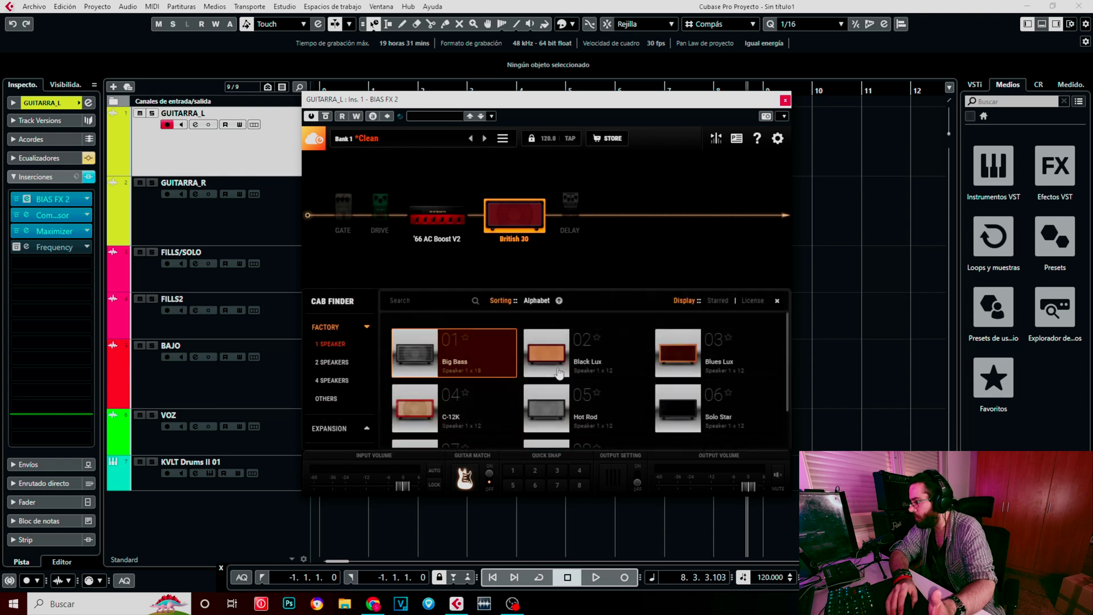
scroll(559, 373, "down", 1)
left_click(495, 402)
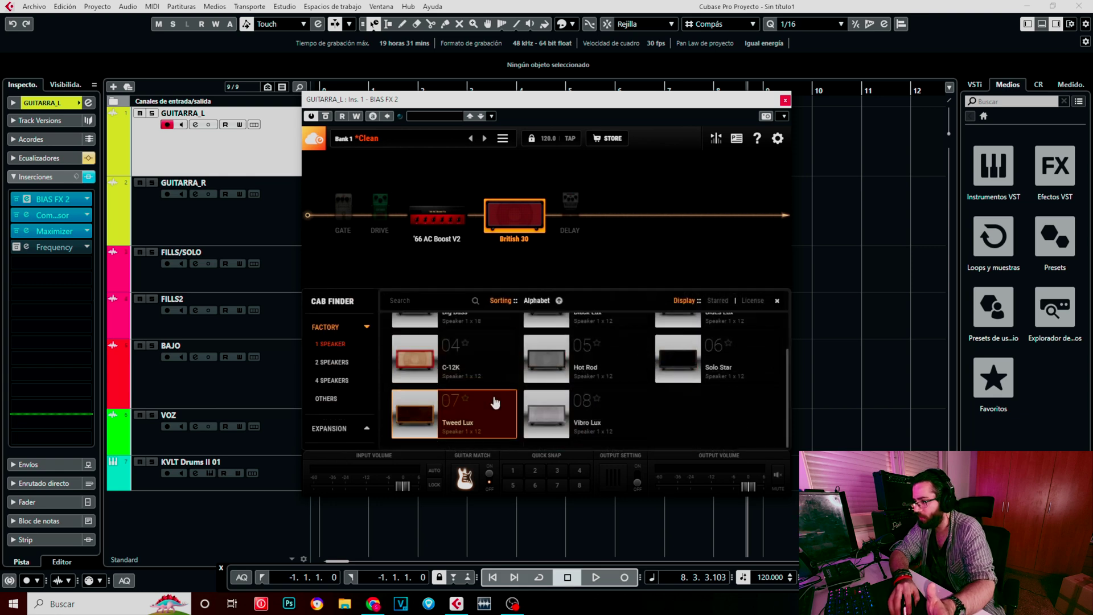
left_click(335, 381)
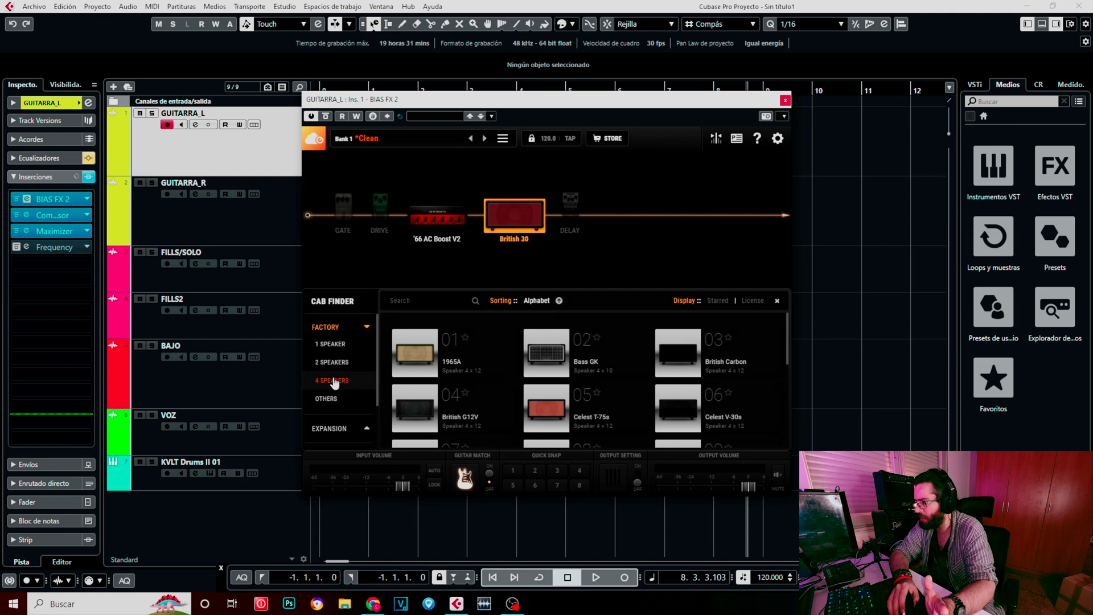
left_click(638, 420)
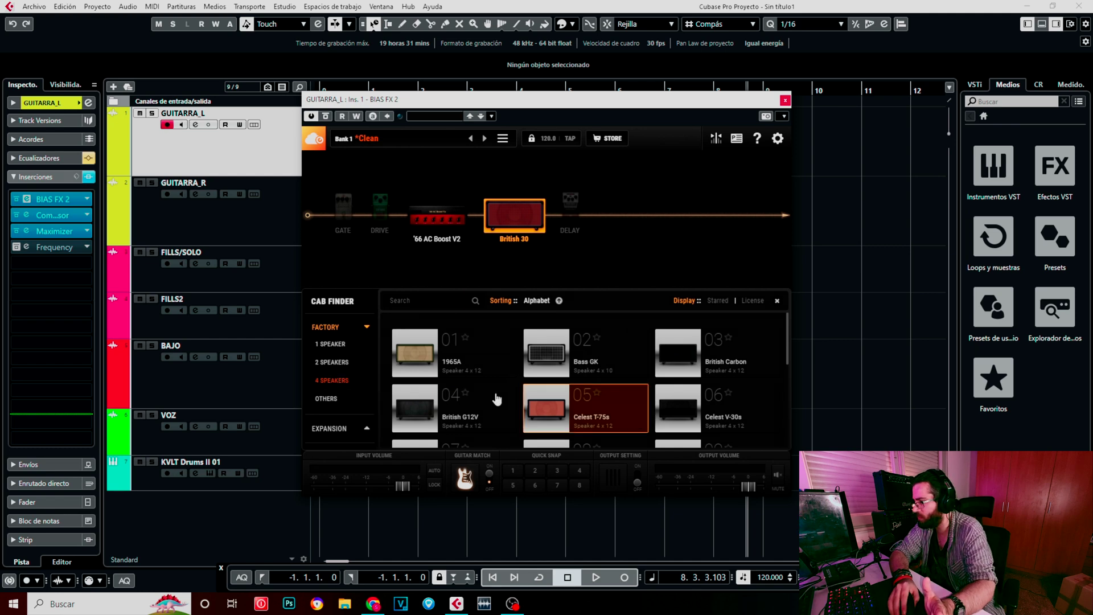
left_click(326, 398)
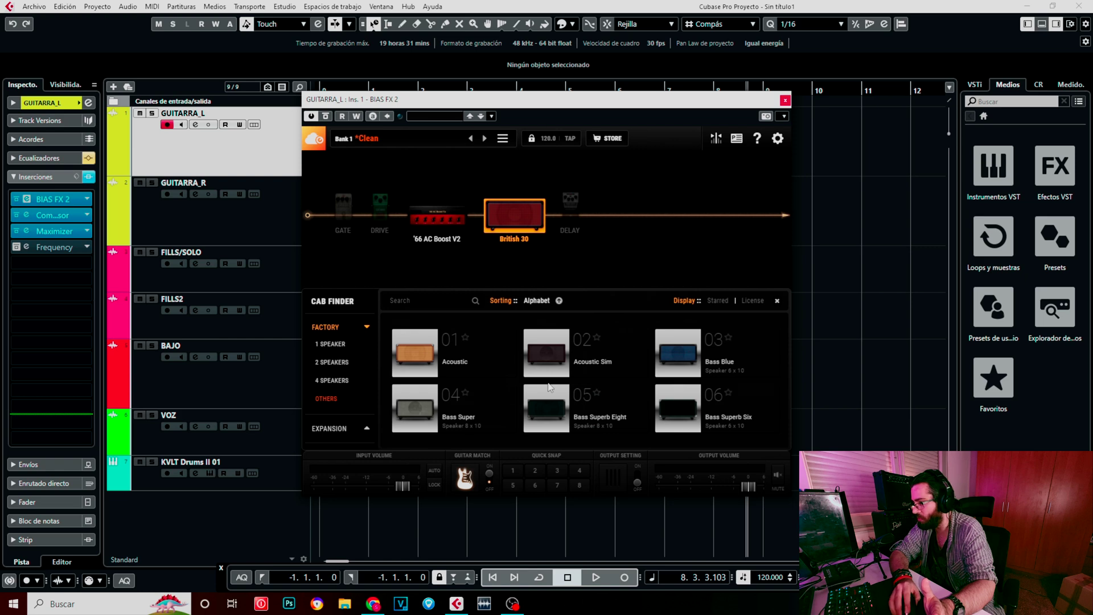
left_click(444, 396)
Replace the British 30 cabinet with the Celest V-30s from the 4 Speakers category
left_click(357, 382)
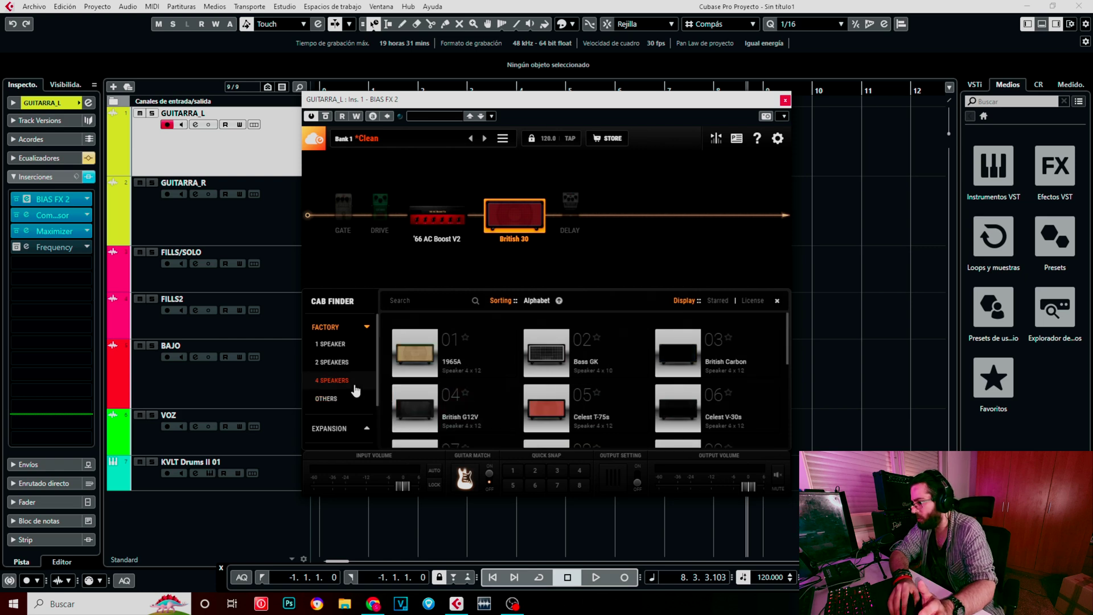
scroll(560, 389, "down", 5)
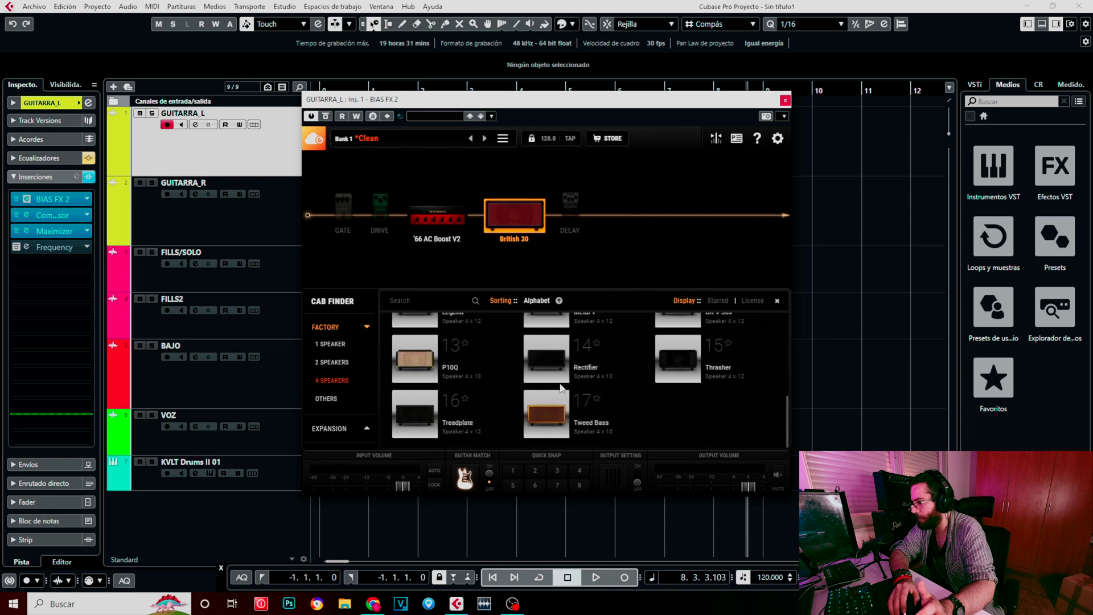
scroll(477, 419, "up", 4)
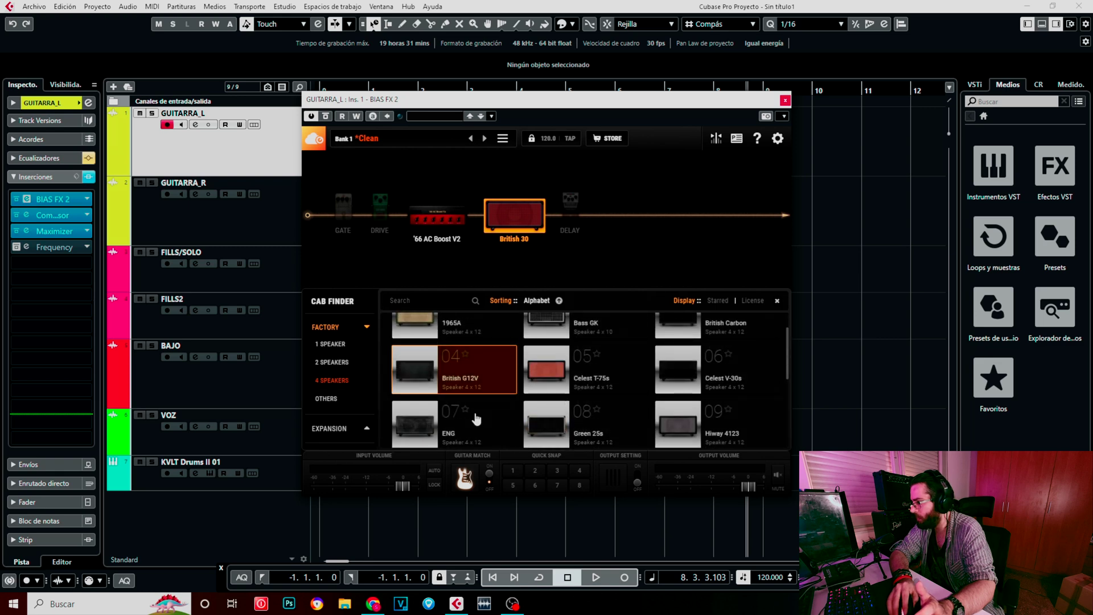
scroll(715, 373, "up", 1)
left_click(714, 373)
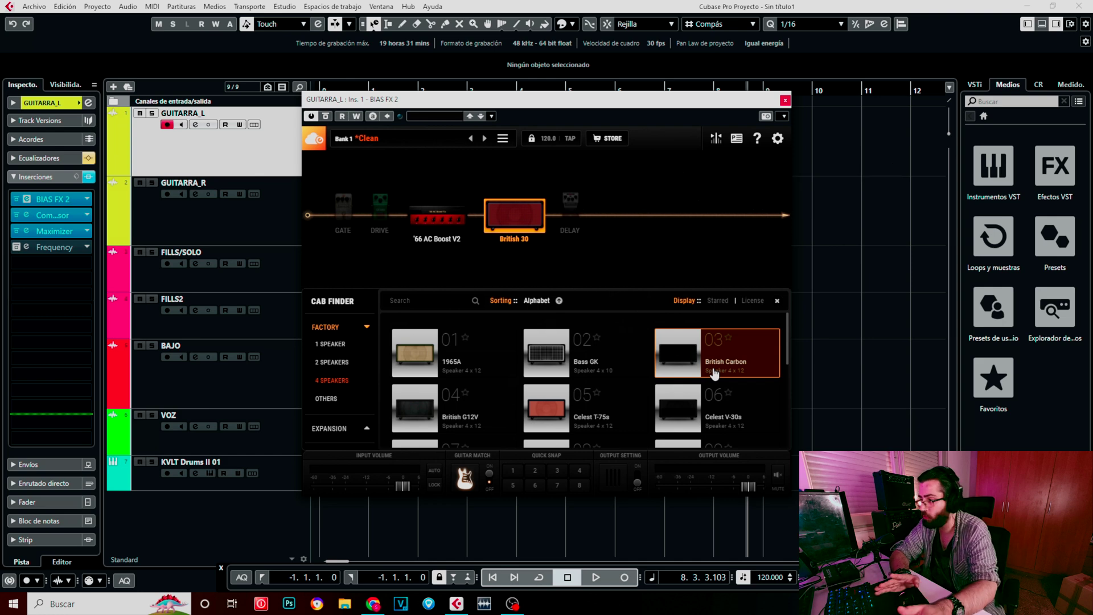
double_click(714, 407)
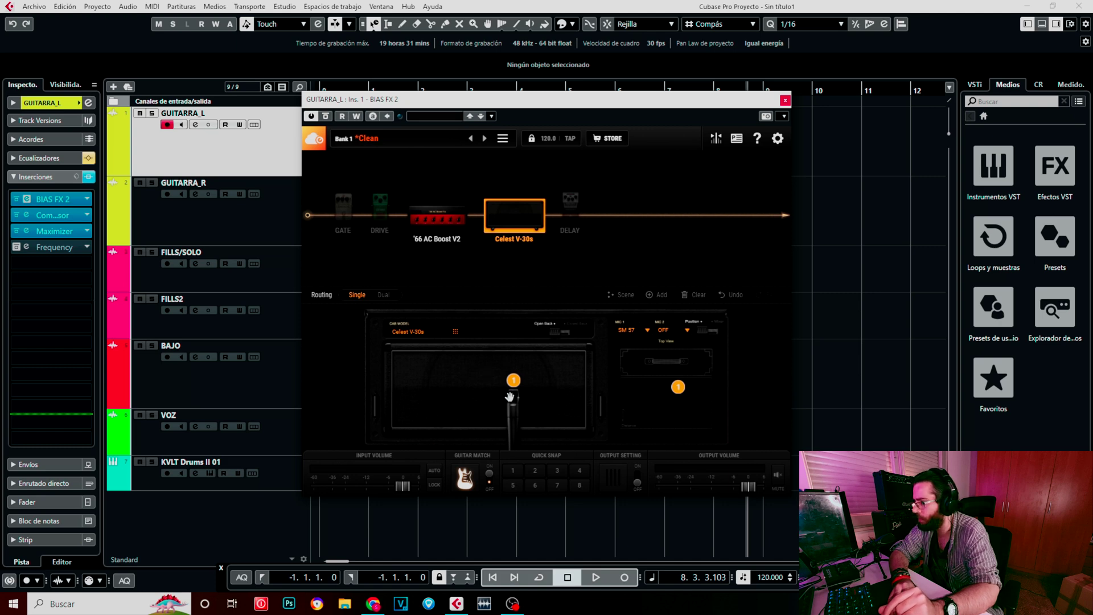
Move the cabinet microphone toward the left half of the Celest V-30s, check the mic 1 models and keep SM 57
left_click_drag(509, 397, 438, 387)
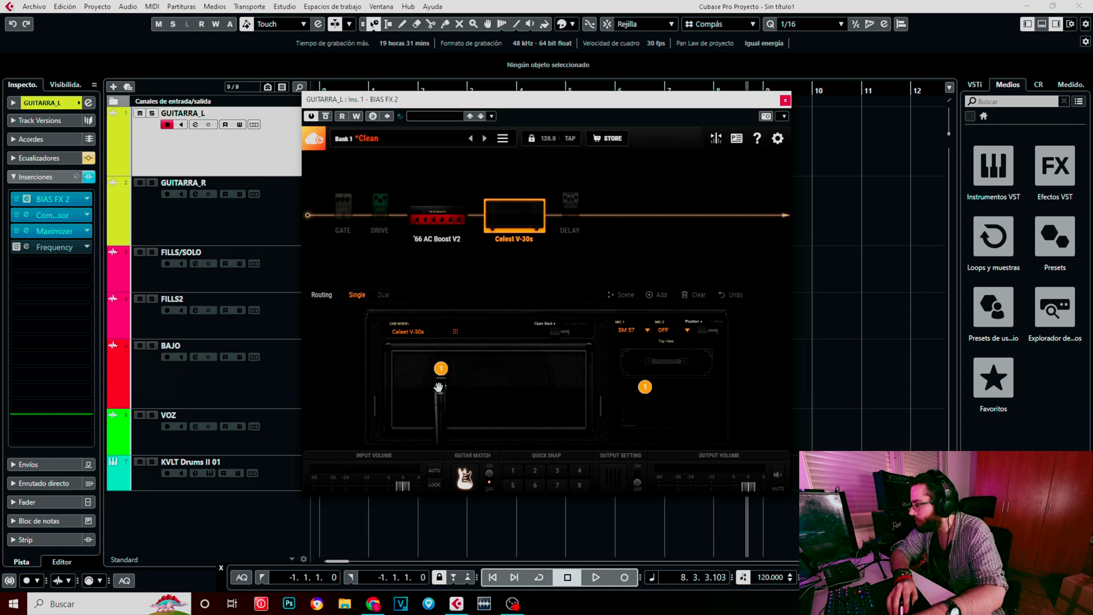
left_click(646, 332)
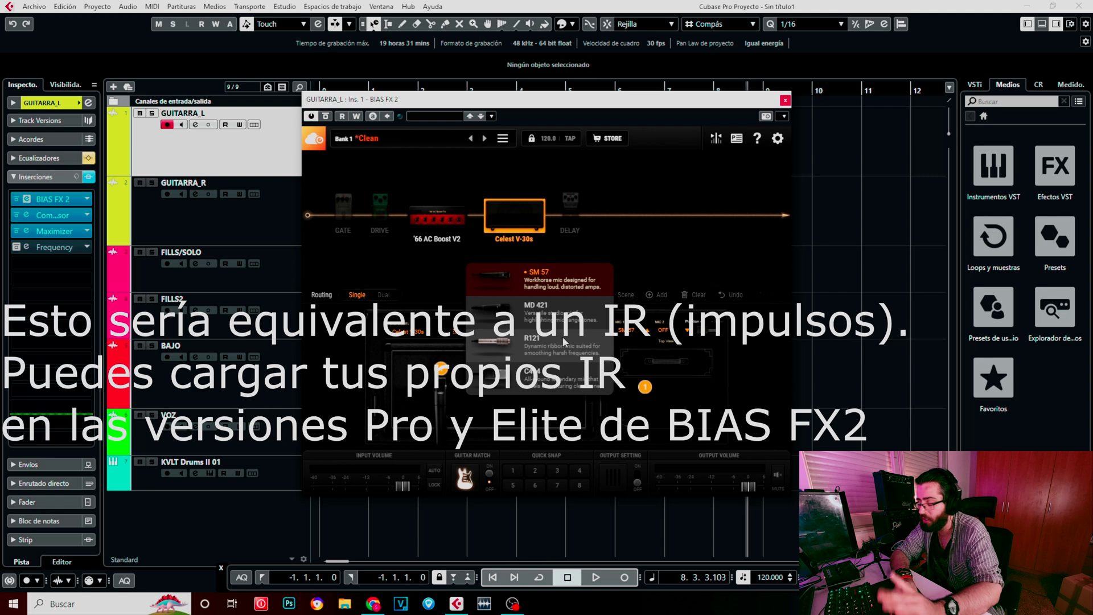
left_click(569, 285)
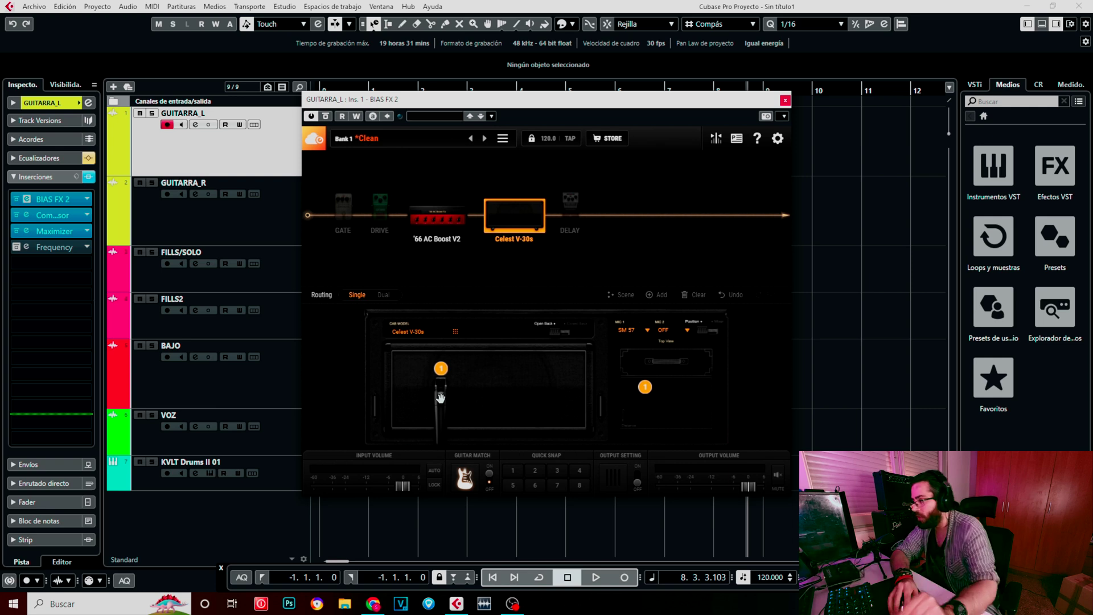
Shift the SM 57 sideways across the speaker and pull it farther back from the cabinet
left_click_drag(440, 398, 463, 403)
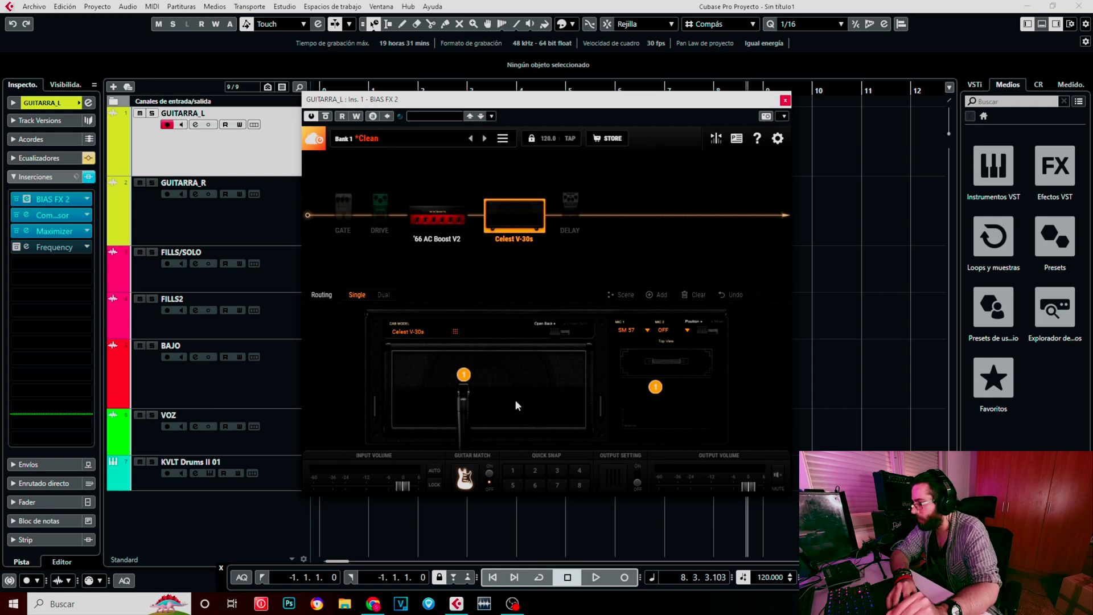
left_click_drag(655, 388, 650, 401)
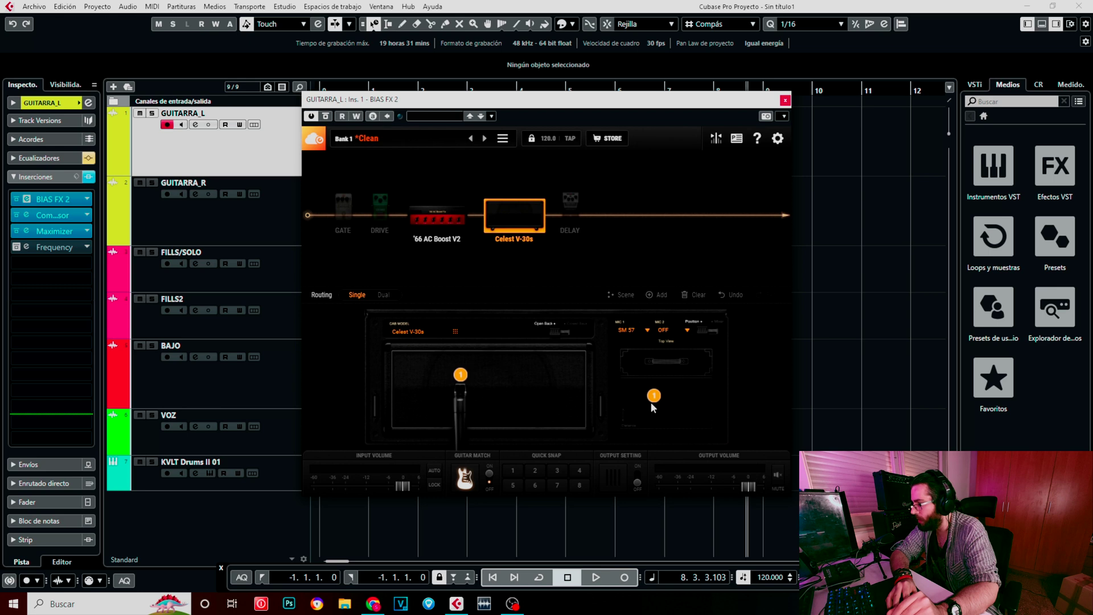
left_click_drag(651, 402, 634, 422)
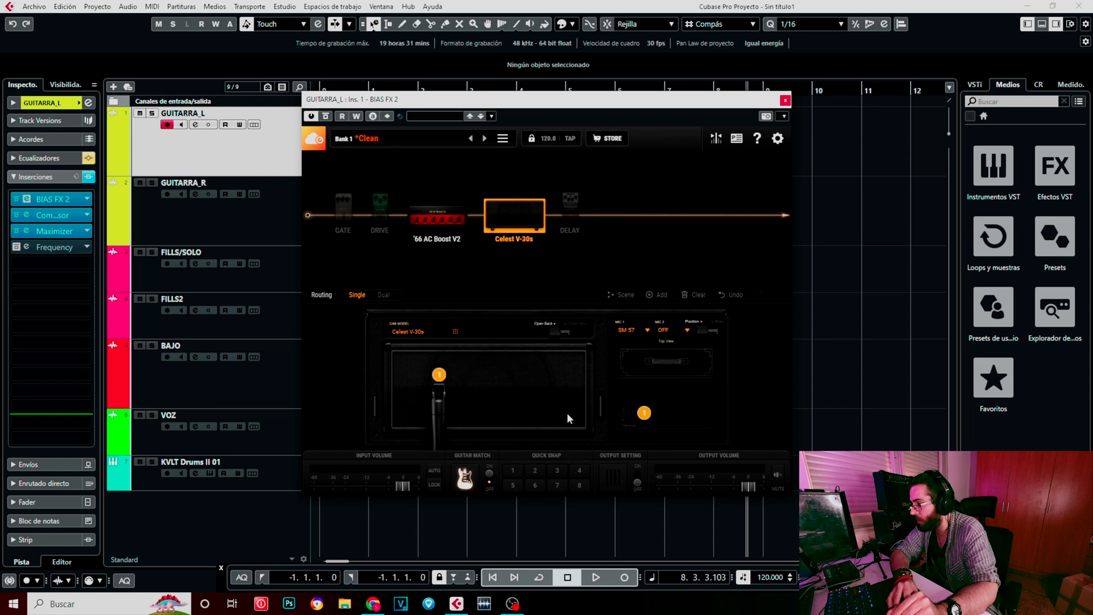
left_click_drag(438, 398, 464, 399)
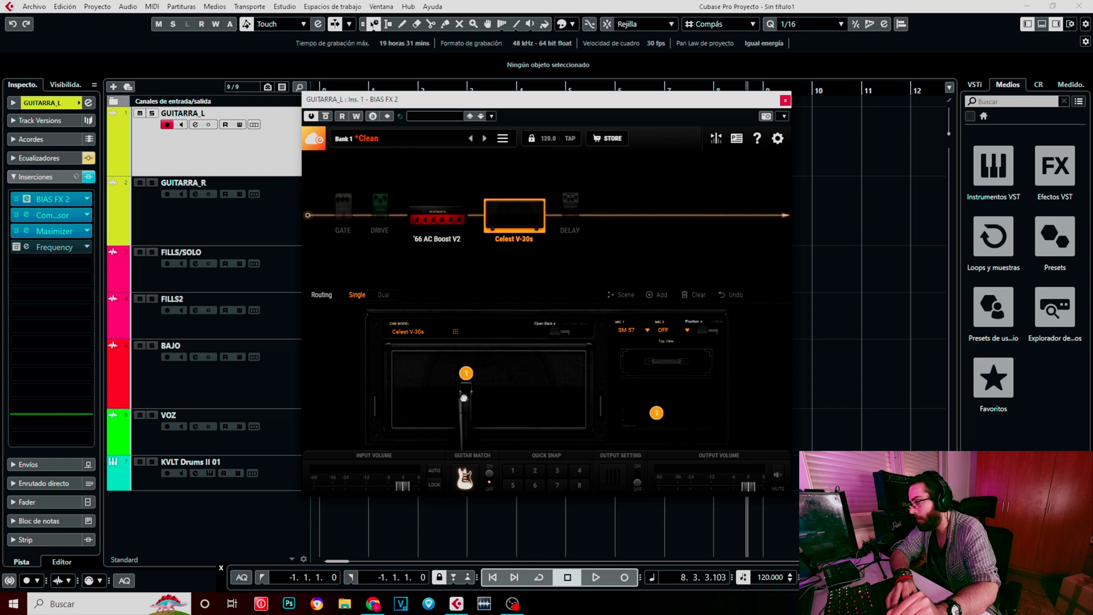
Add a C414 as the second microphone and move the SM 57 back in close to the cabinet beside it
left_click(666, 330)
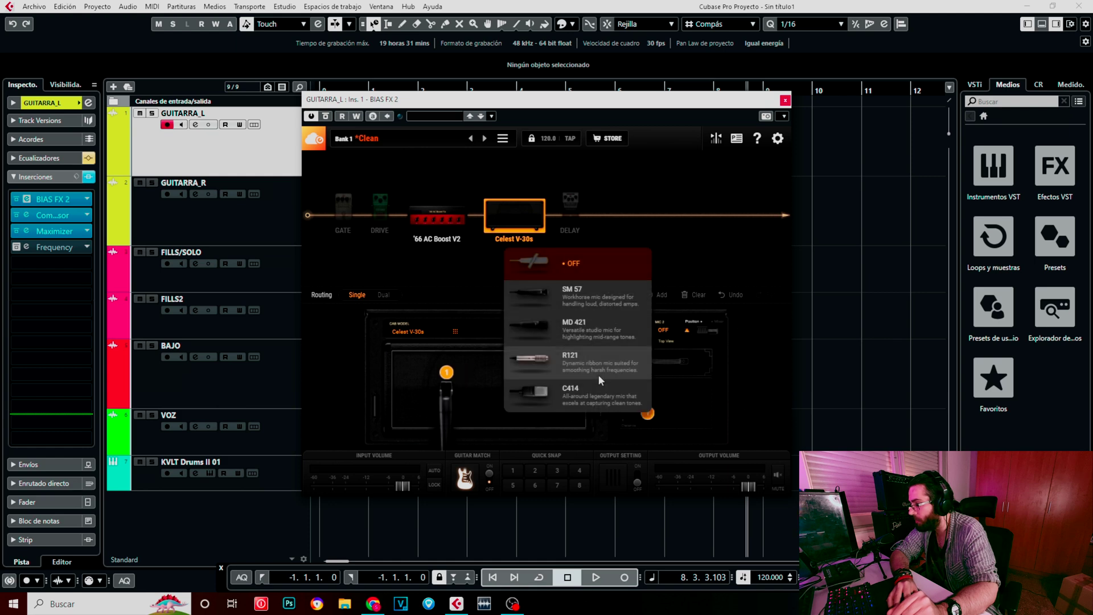
left_click(598, 394)
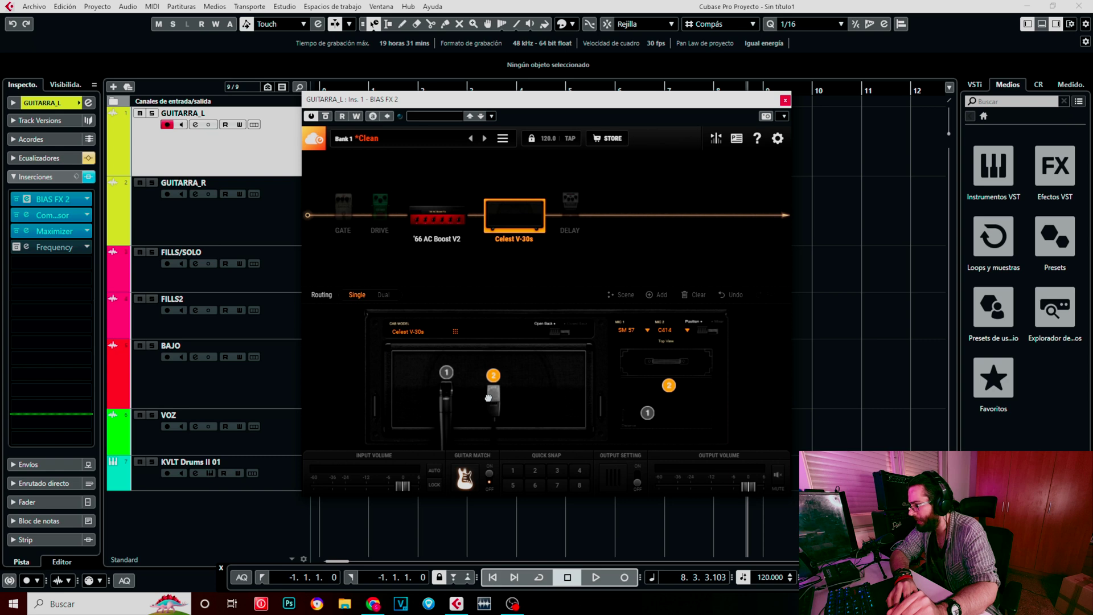
left_click_drag(647, 412, 643, 388)
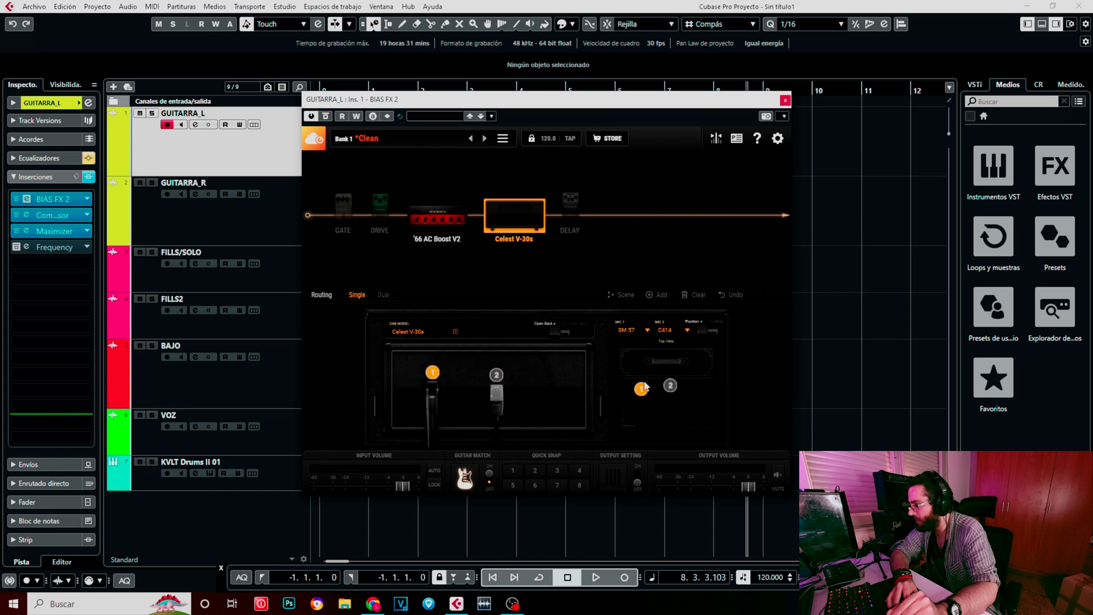
left_click(670, 385)
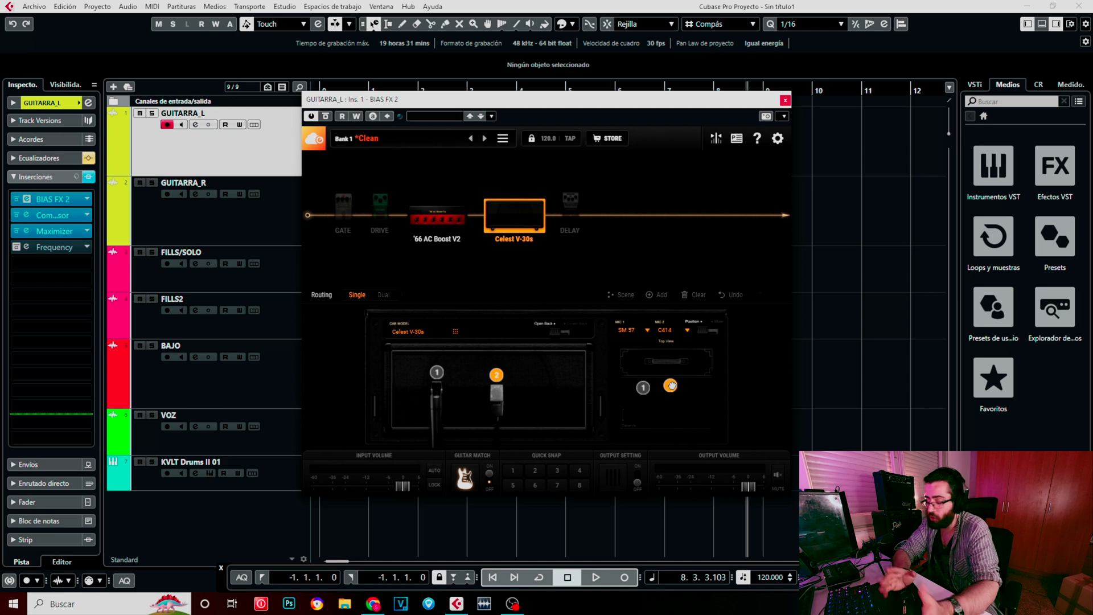
left_click_drag(442, 413, 450, 413)
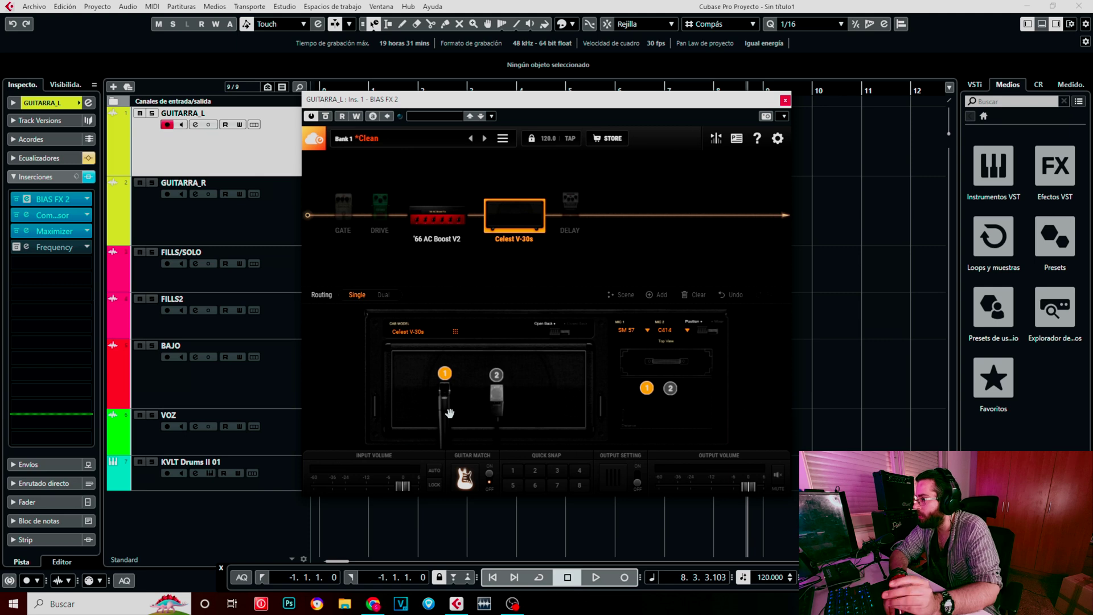
Look through the replacement pedals for the Drive slot in the effect finder's Distortion and Noise Gate categories
mouse_move(562, 244)
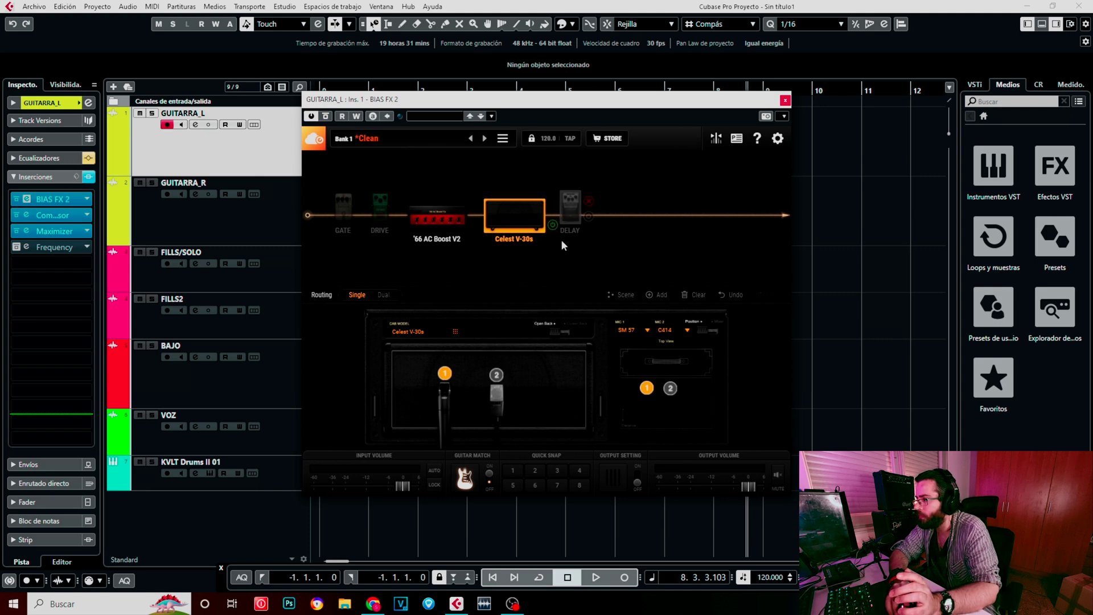
mouse_move(397, 226)
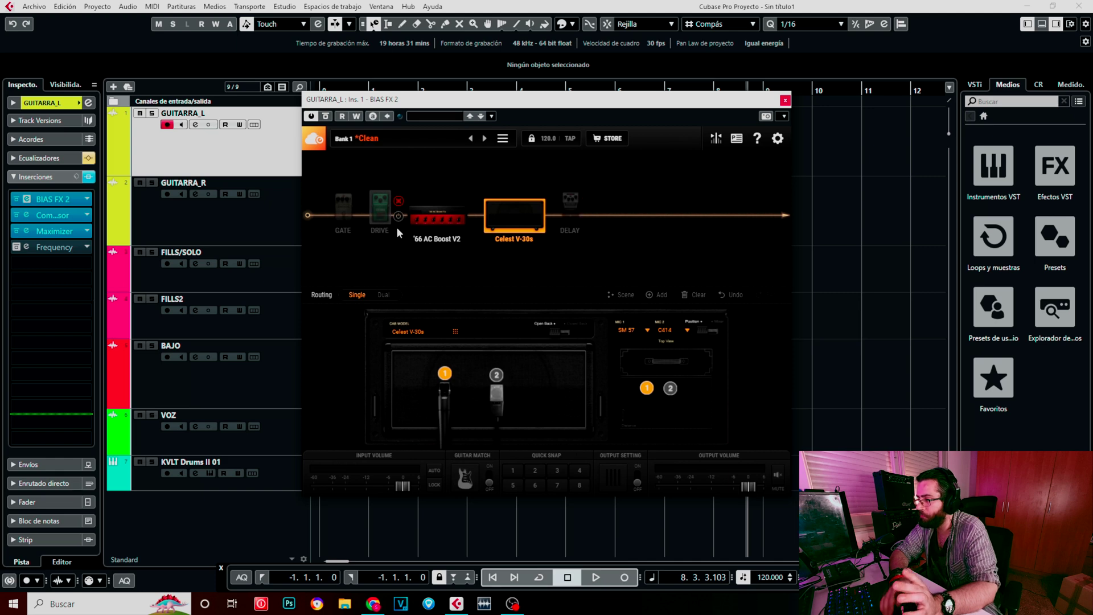
right_click(396, 226)
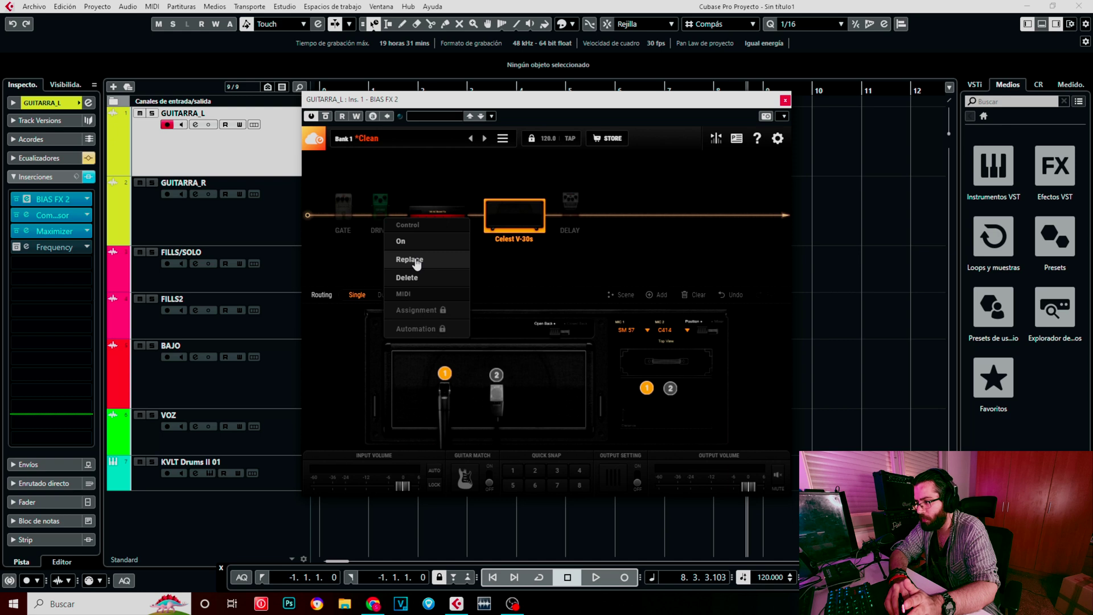
left_click(417, 261)
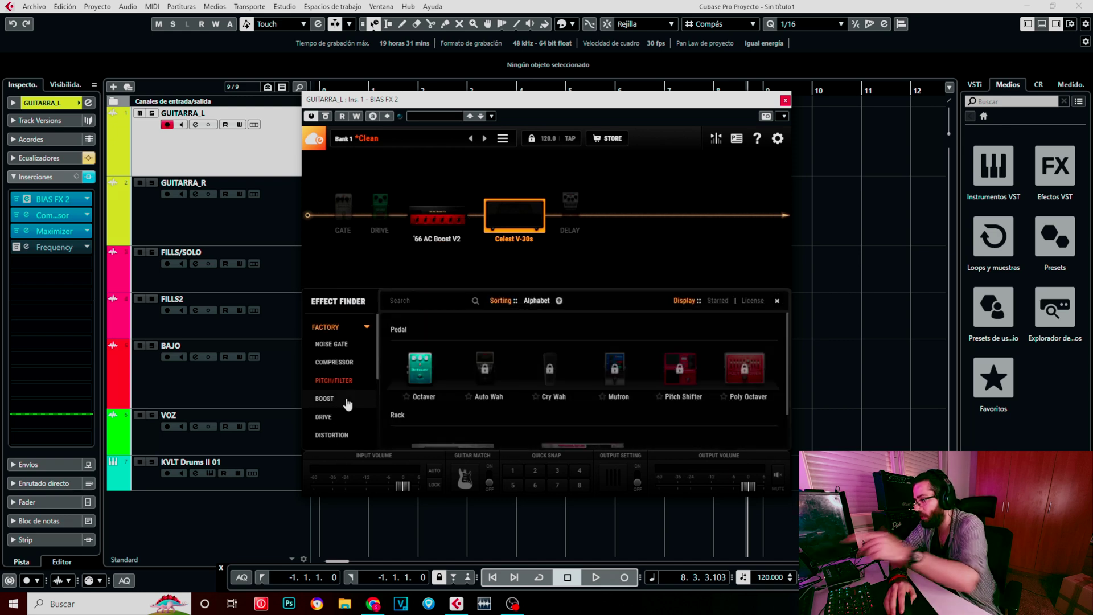
left_click(333, 435)
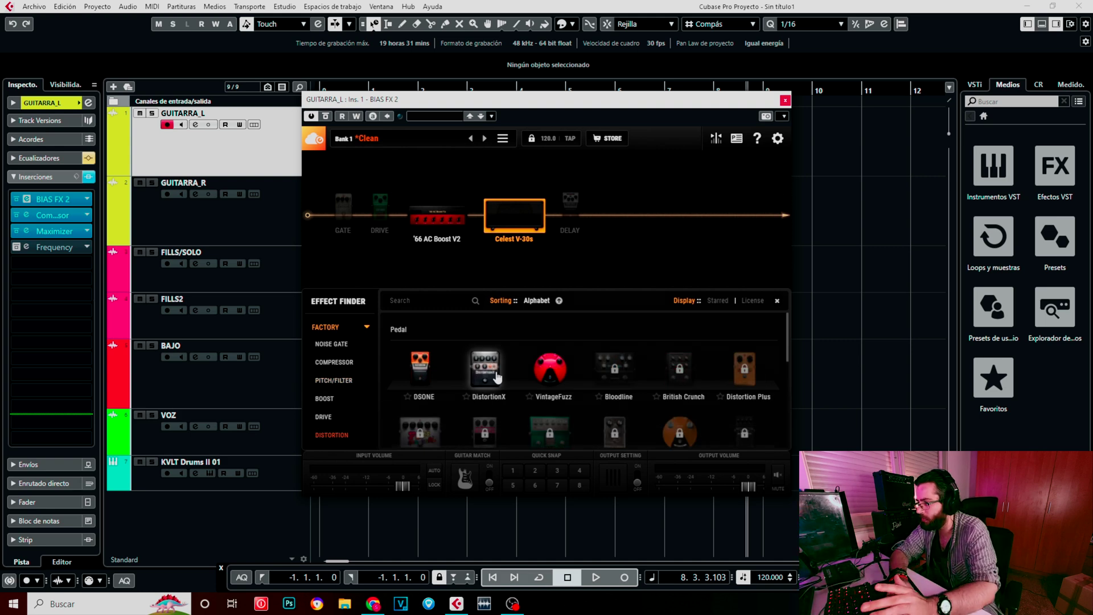
scroll(545, 370, "down", 5)
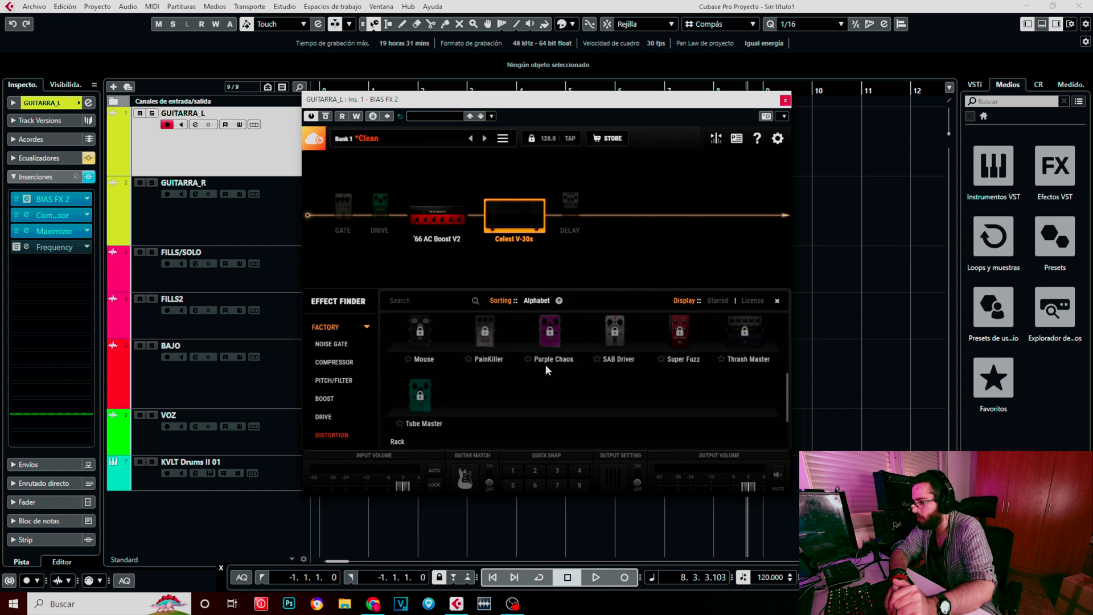
scroll(546, 367, "up", 5)
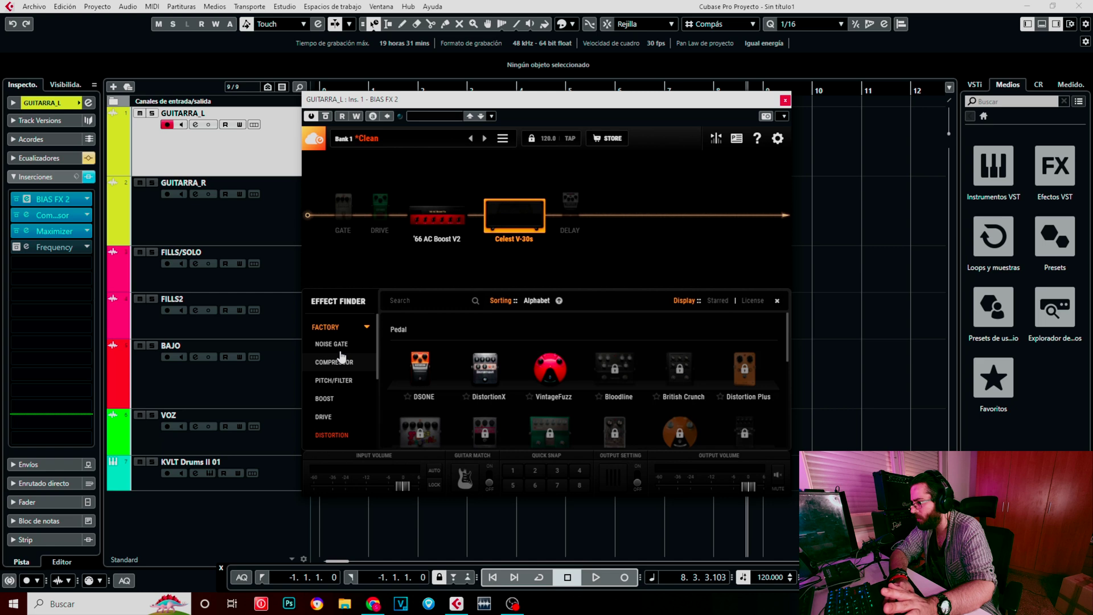
left_click(332, 344)
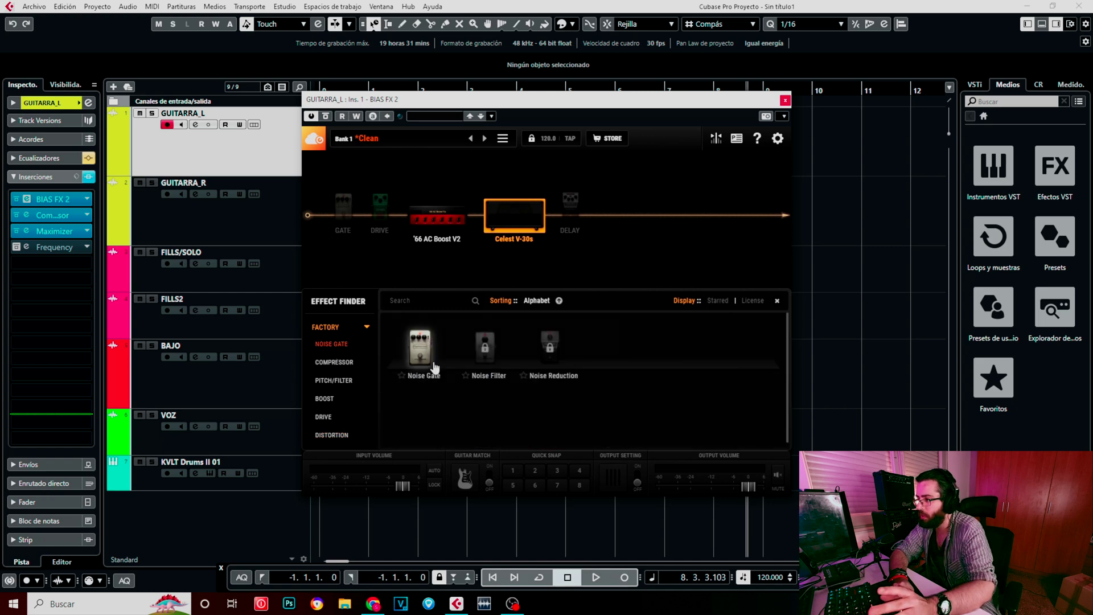
Check the Gate pedal's options and controls, and return to the '66 AC Boost V2 amp
right_click(343, 219)
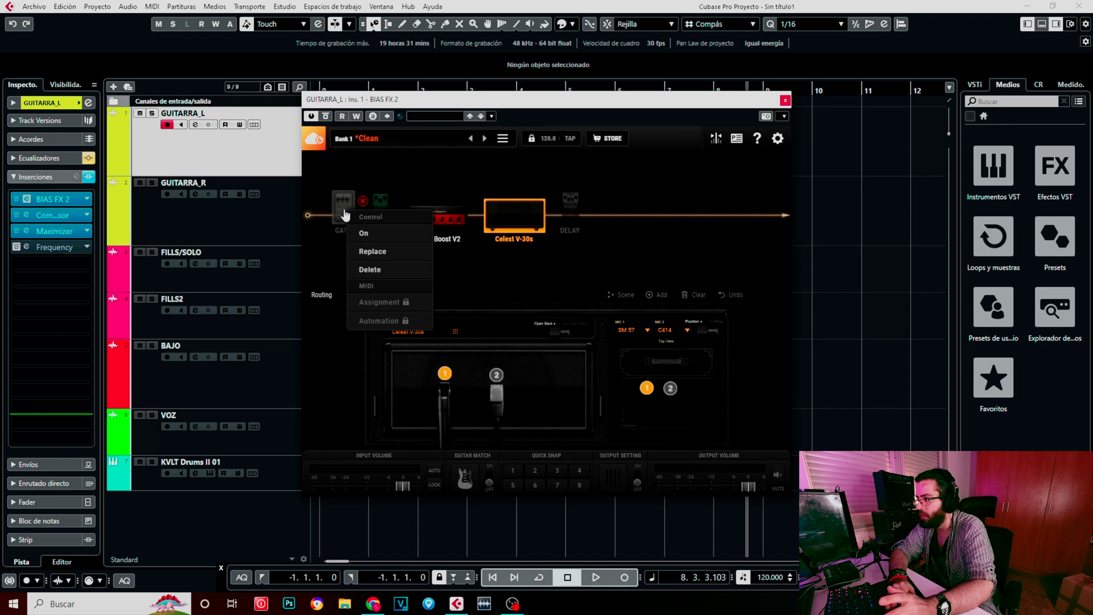
right_click(341, 212)
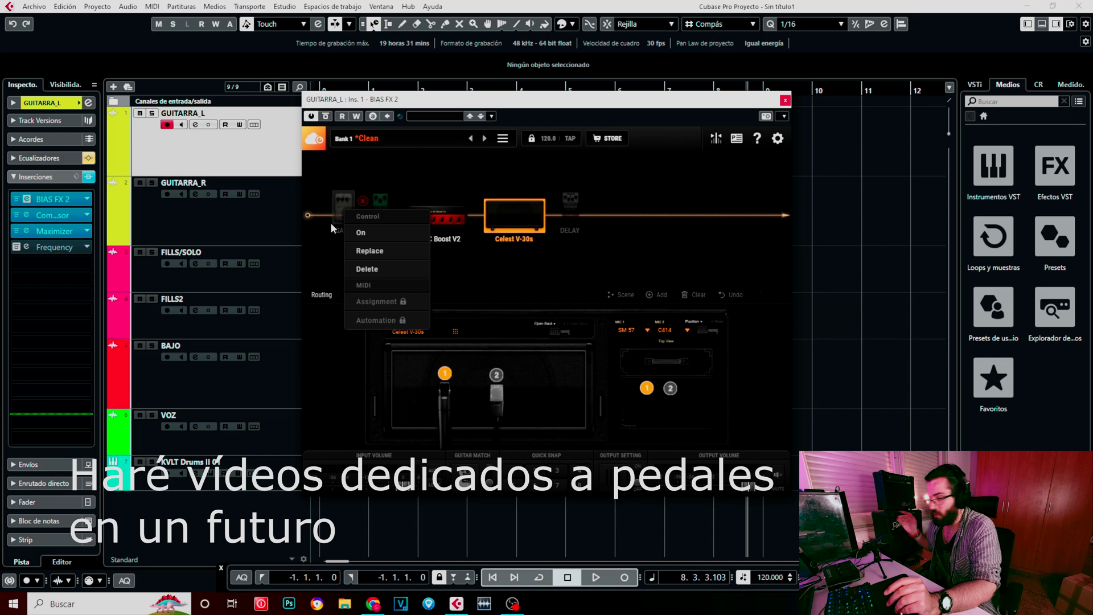
left_click(336, 216)
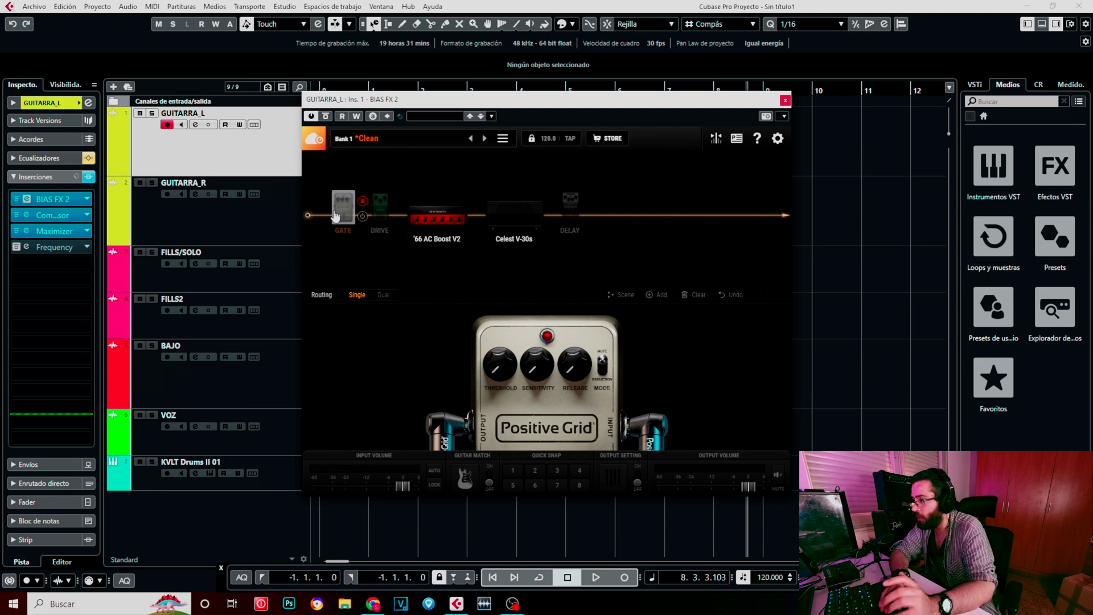
left_click(437, 218)
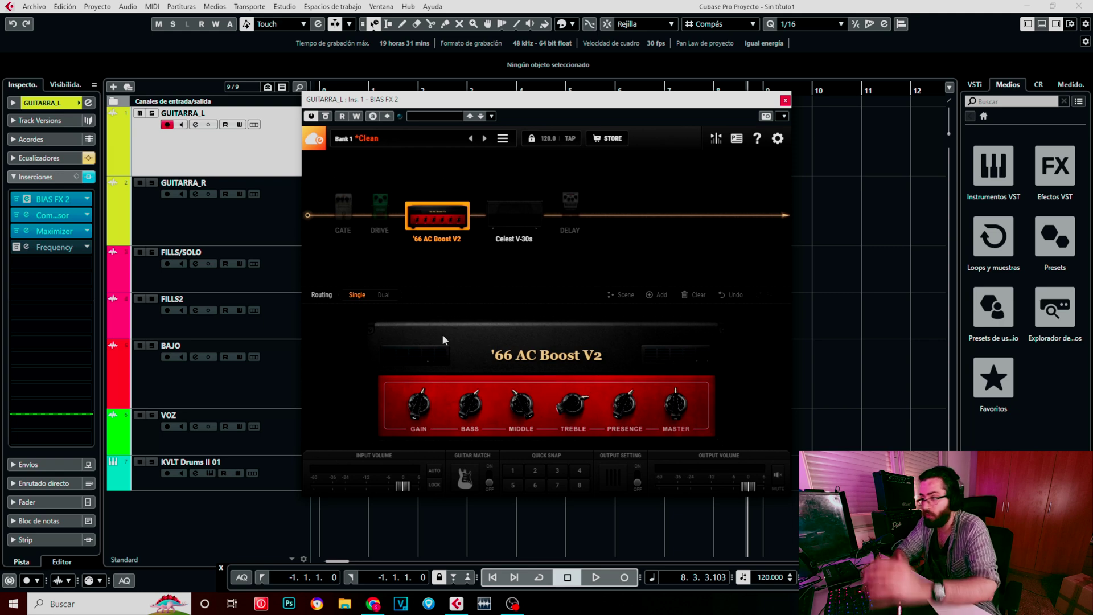
Record a demo guitar take on GUITARRA_L through the '66 AC Boost V2 and undo the recording
mouse_move(424, 226)
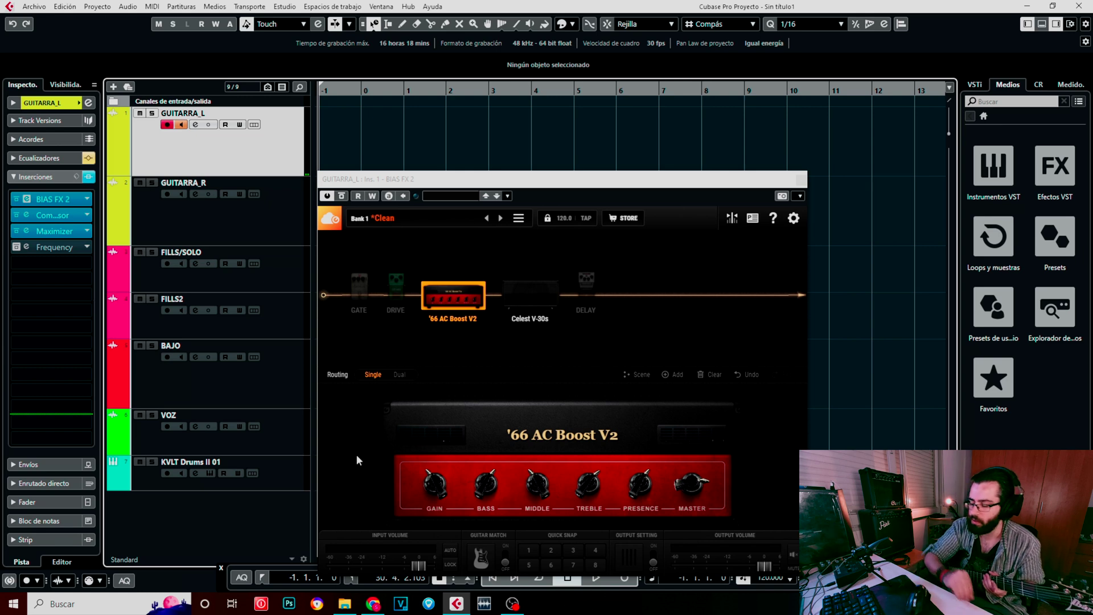
key("KP_Multiply")
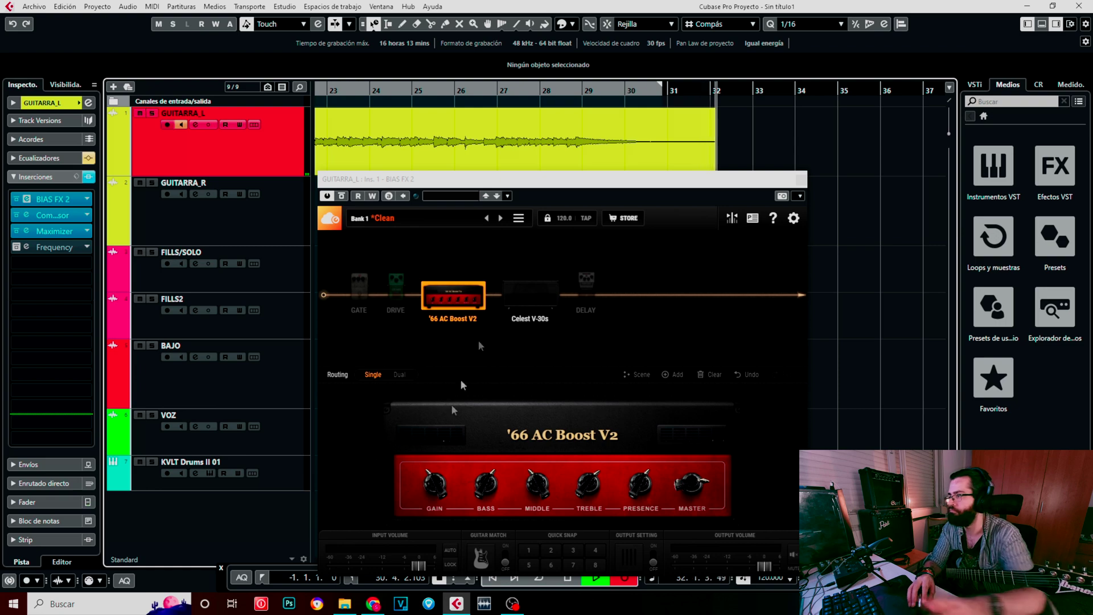
key("space")
key("ctrl+z")
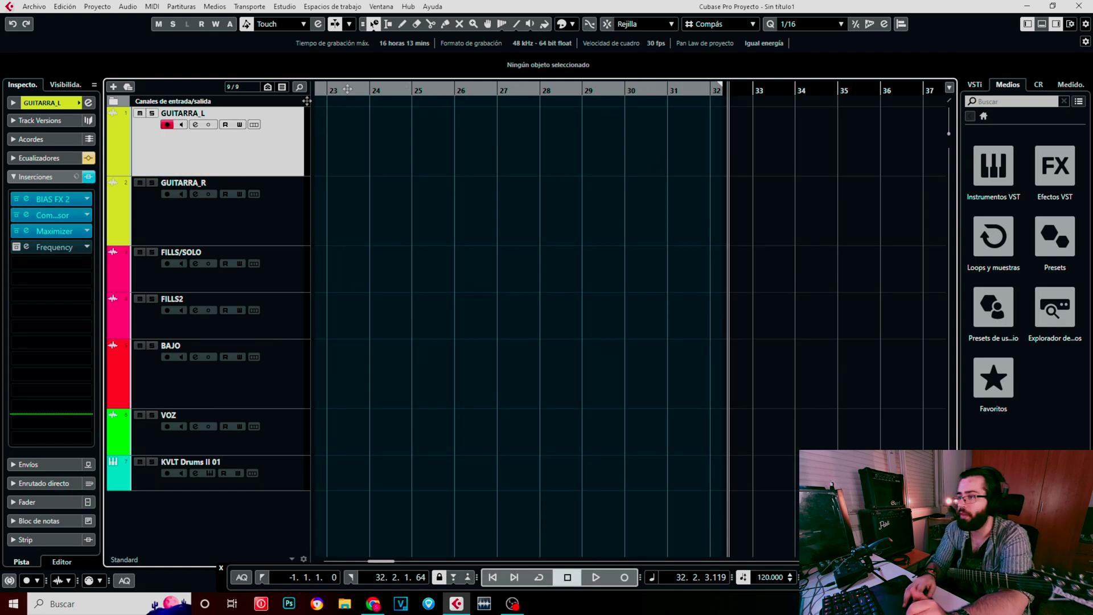
Reopen BIAS FX 2, turn on the Drive pedal, reselect the '66 AC Boost V2 amp and close the plugin window
left_click(69, 199)
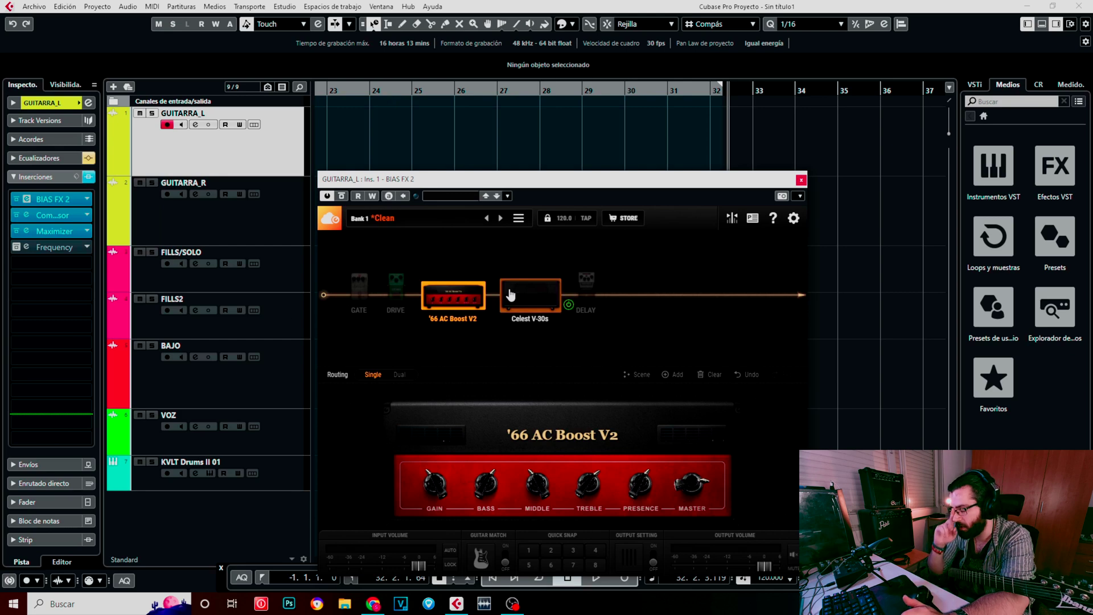
left_click(396, 292)
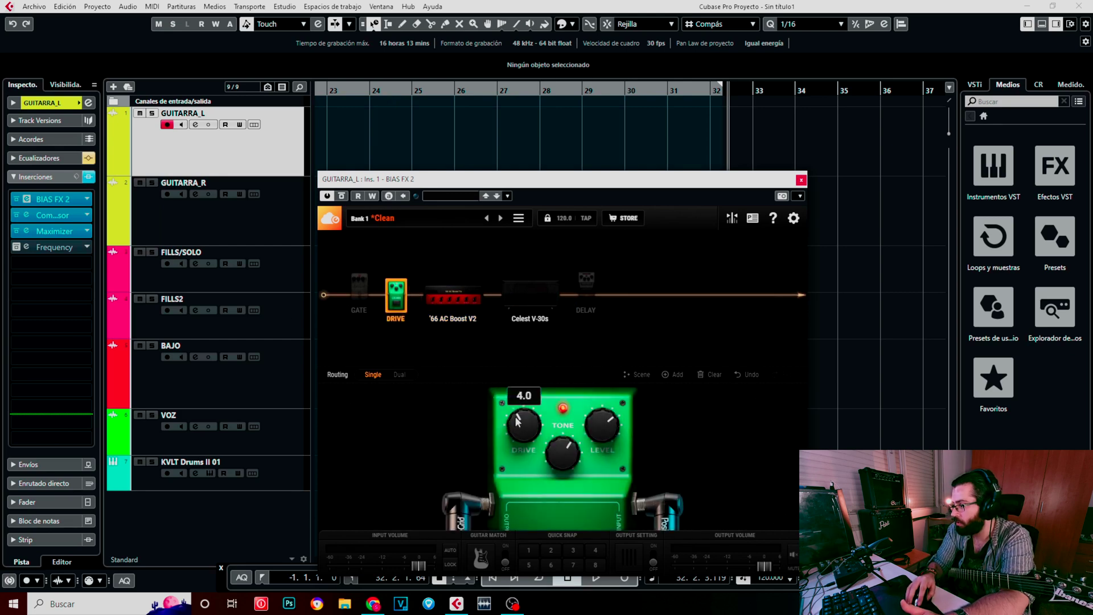
left_click(453, 294)
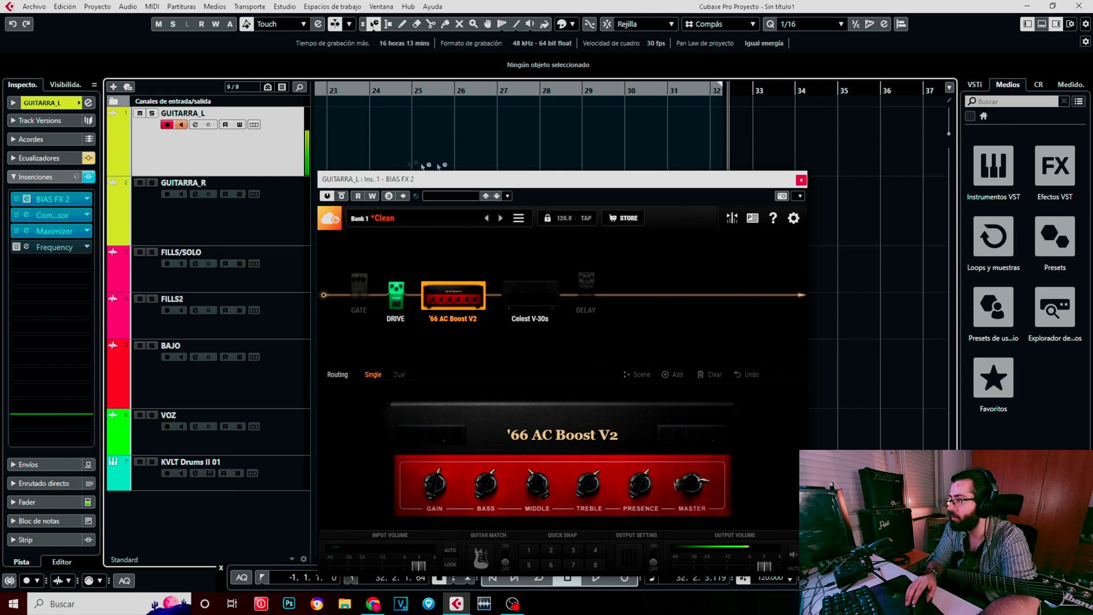
left_click(801, 179)
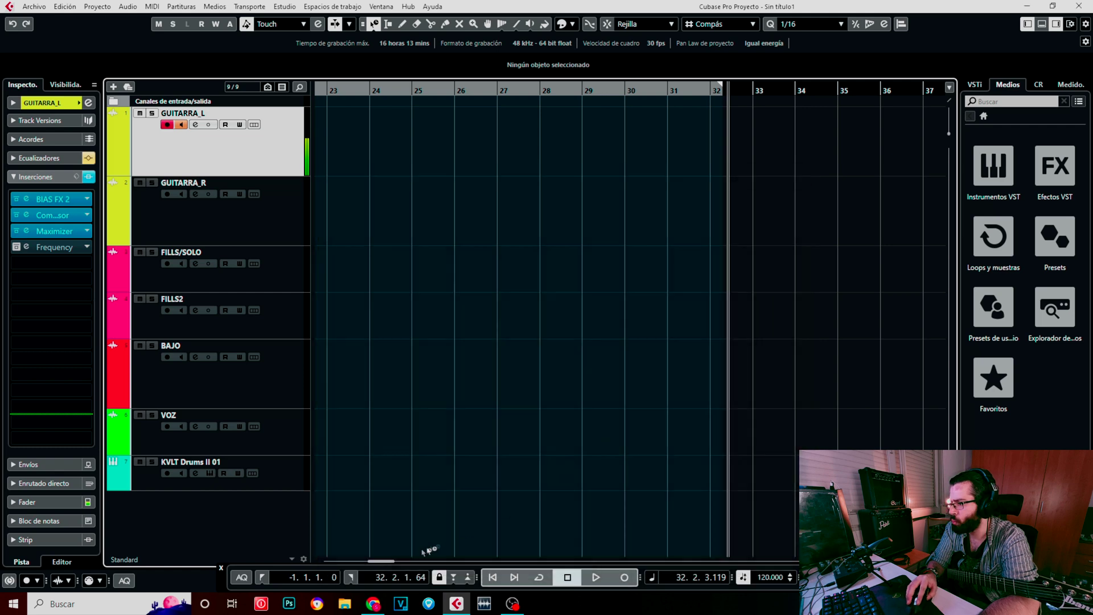
Return the playhead to bar -1 and record a guitar take on GUITARRA_L with the Drive pedal on and BIAS FX 2 open
left_click(397, 561)
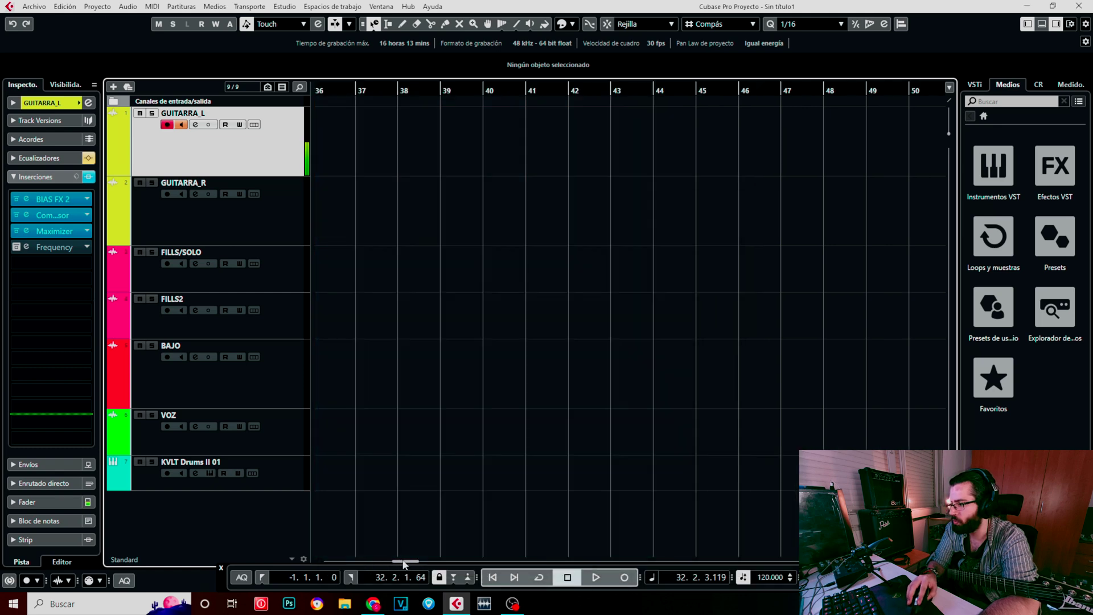
left_click_drag(403, 563, 336, 562)
left_click(321, 97)
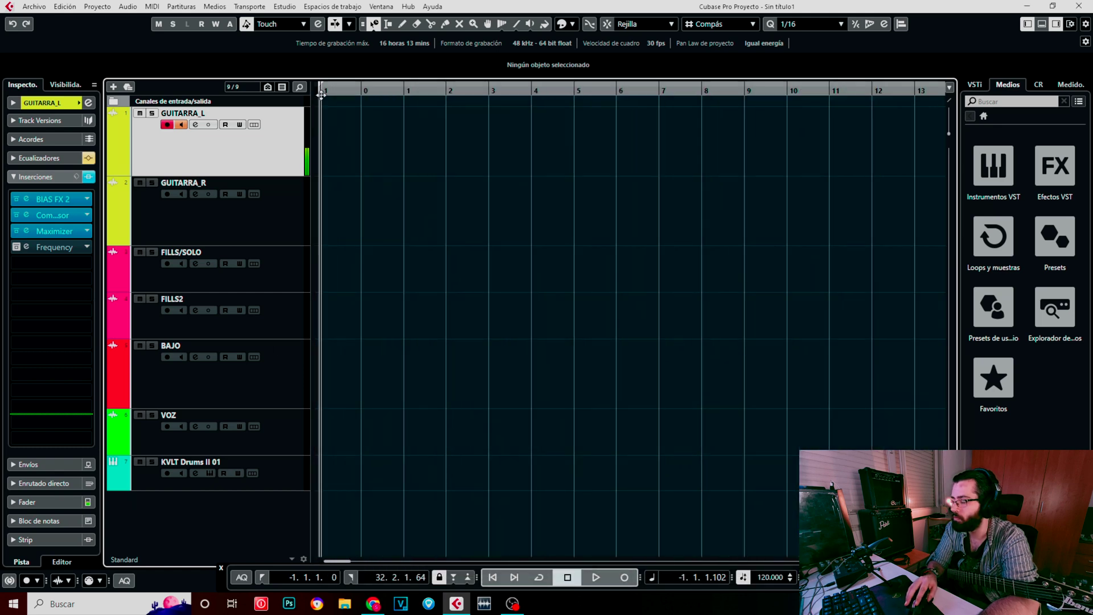
left_click(91, 197)
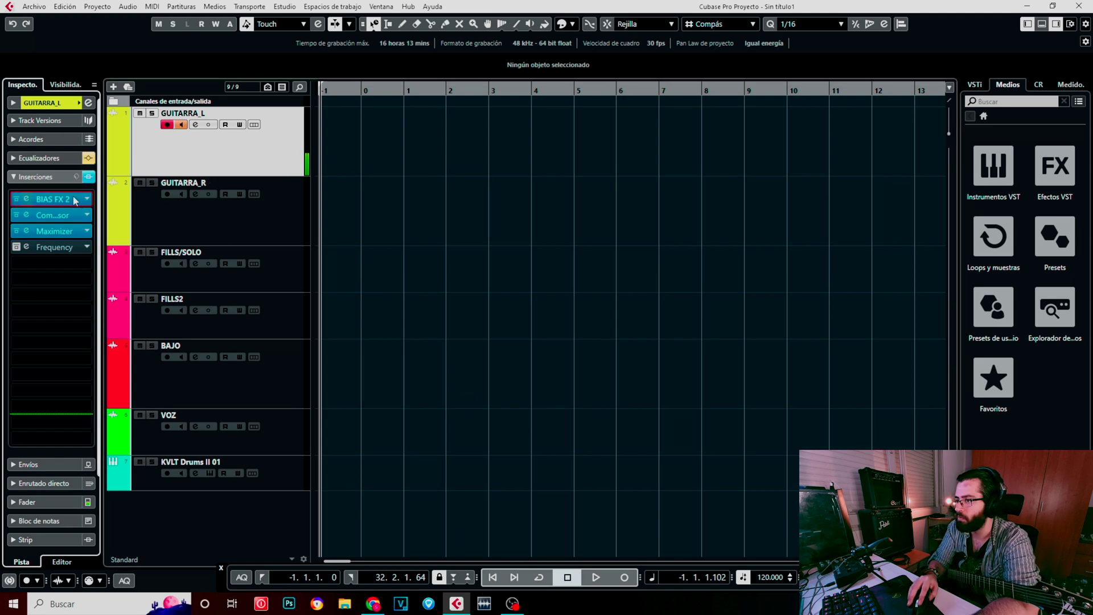
key("KP_Multiply")
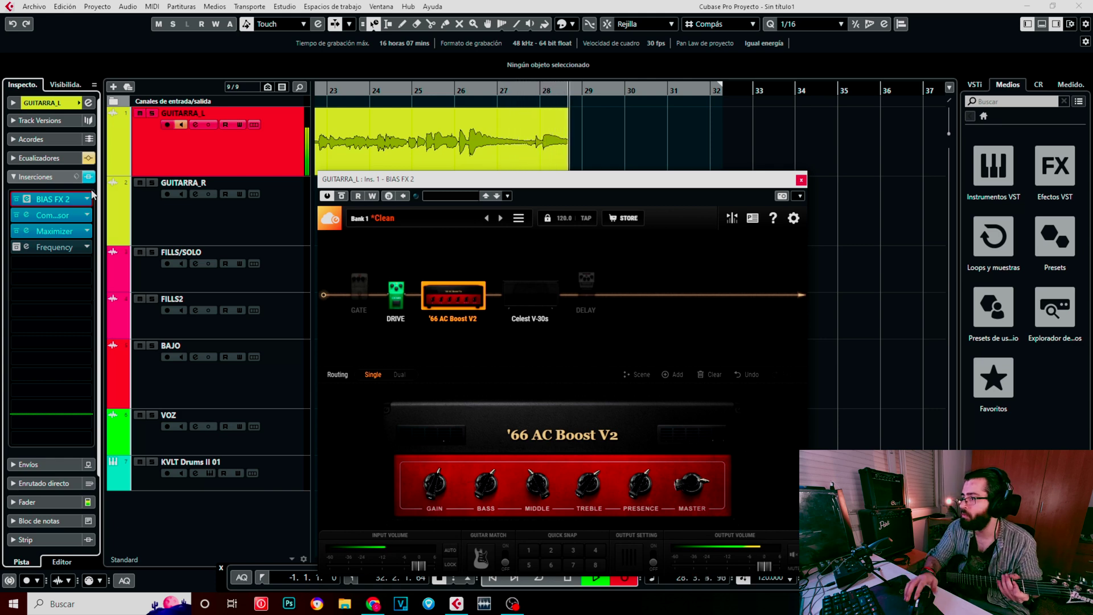
key("space")
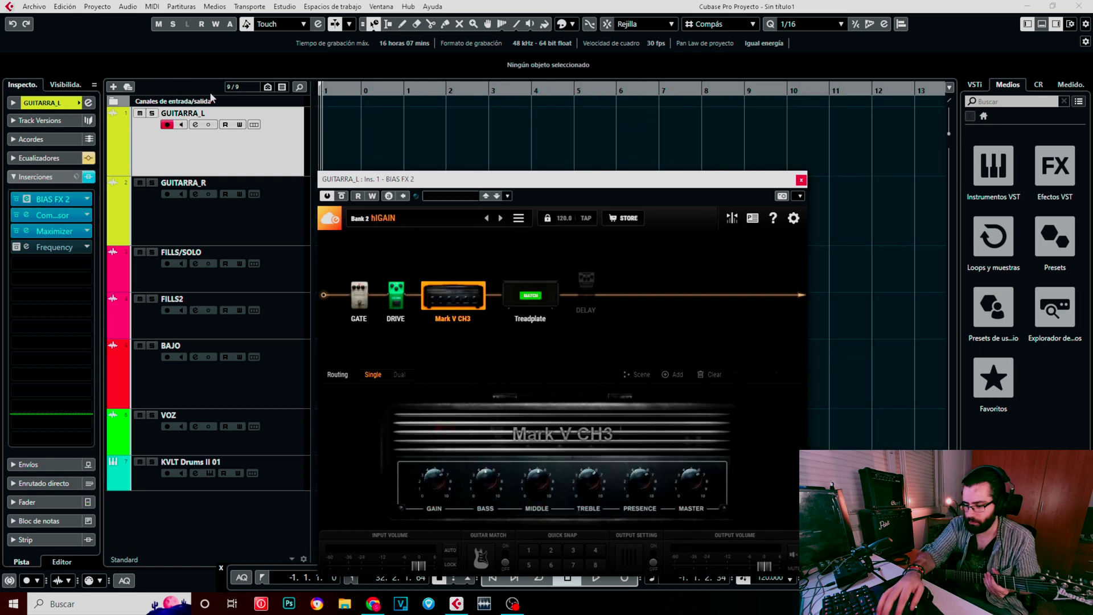
Enable input monitoring on GUITARRA_L, record a guitar take with the Bank 2 HIGAIN preset and close BIAS FX 2
left_click(180, 132)
left_click(182, 126)
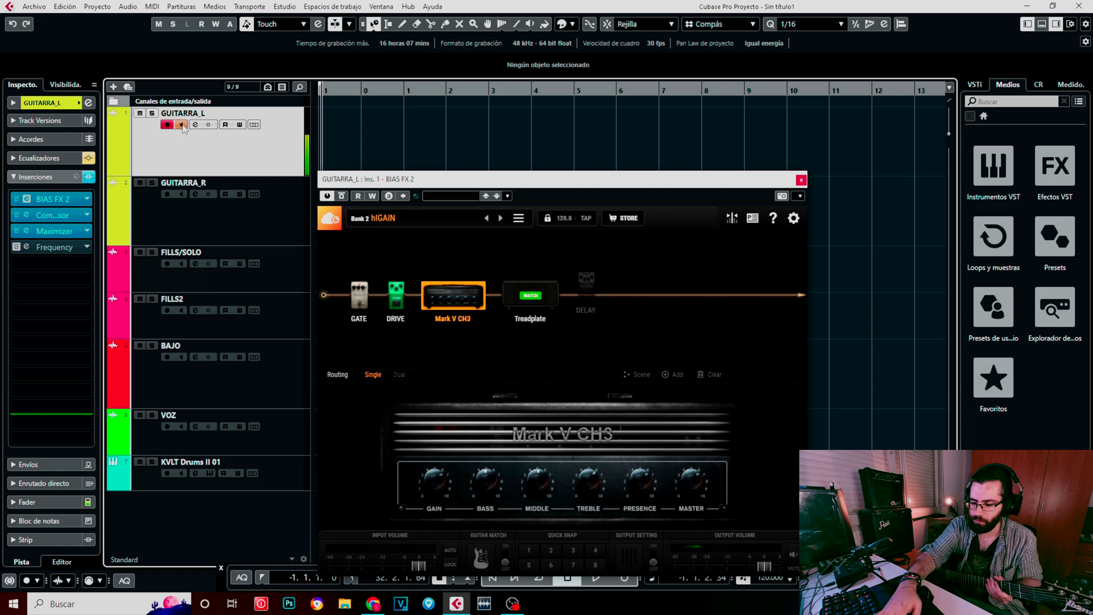
key("KP_Multiply")
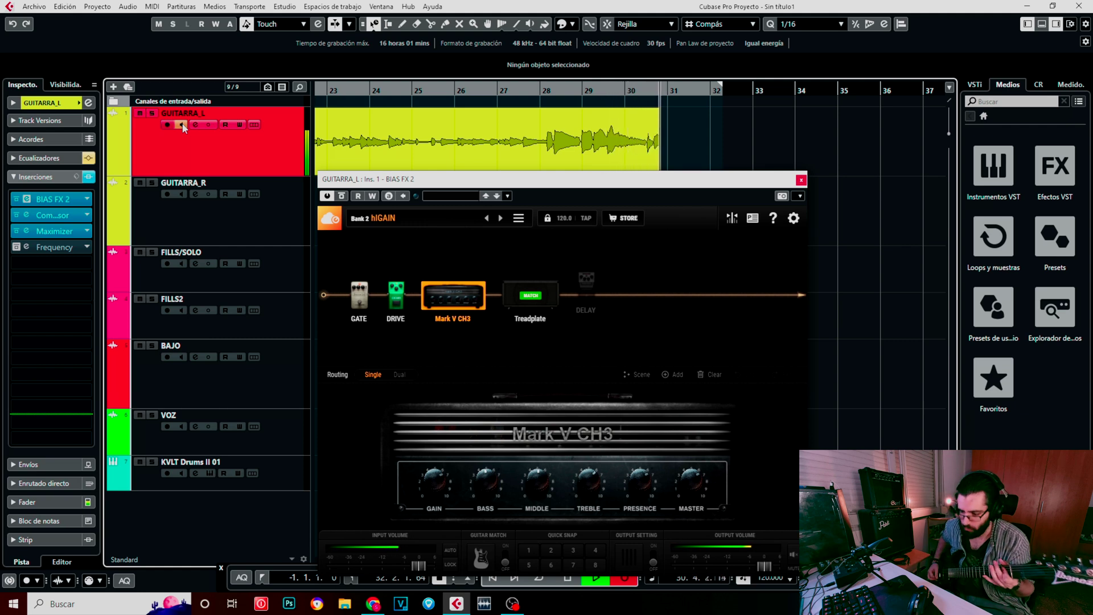
key("space")
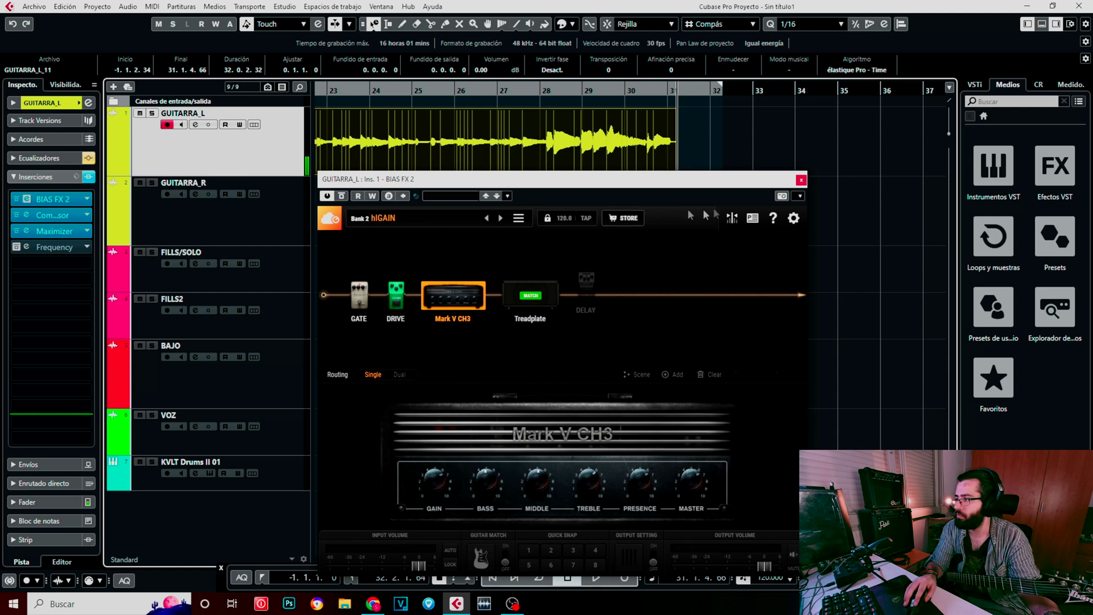
left_click(801, 180)
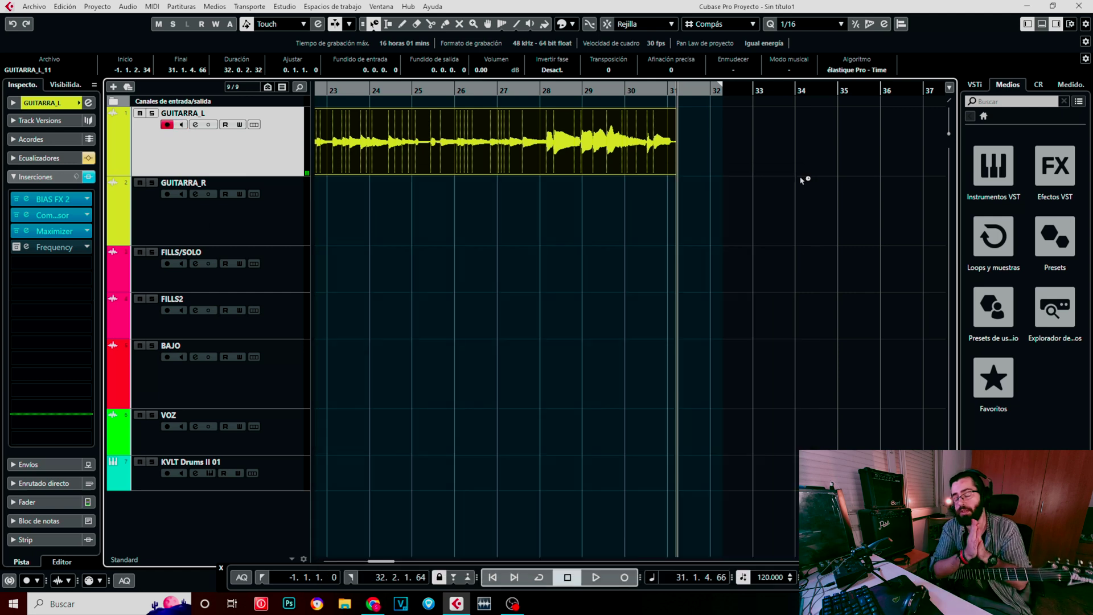